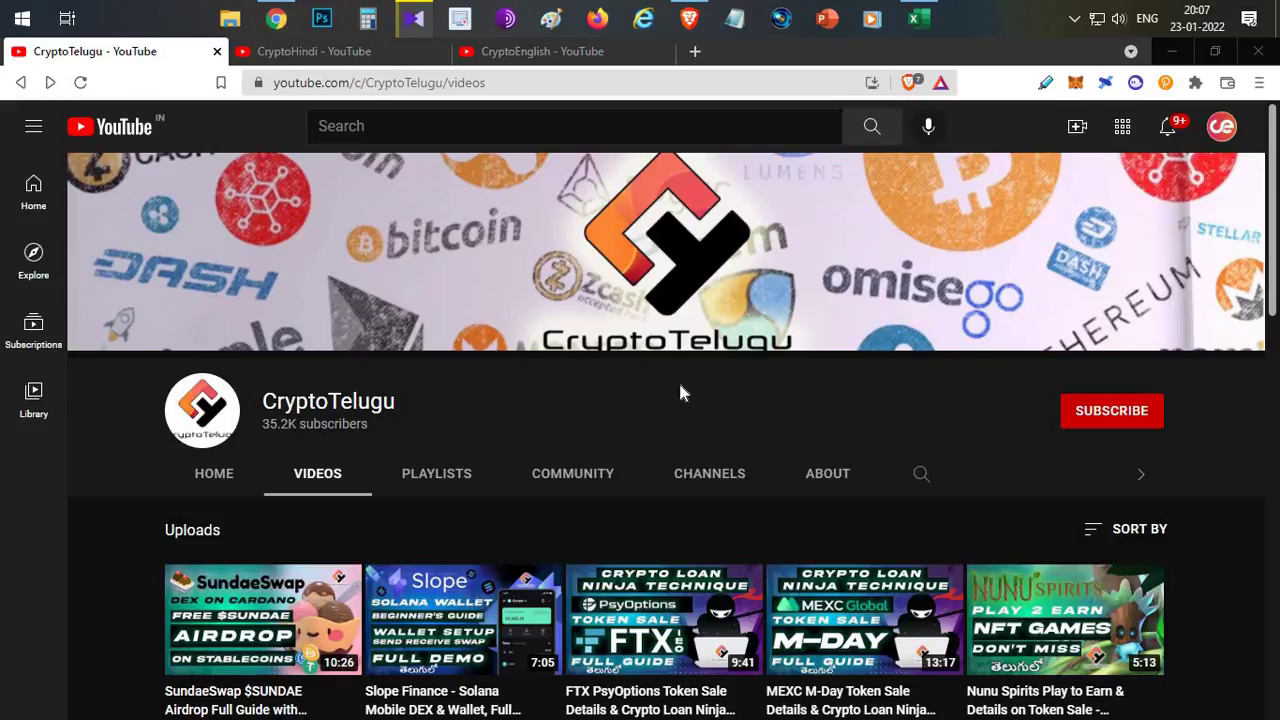
- Review the net APR profit calculations in Excel workbook 114
scroll(680, 393, "down", 2)
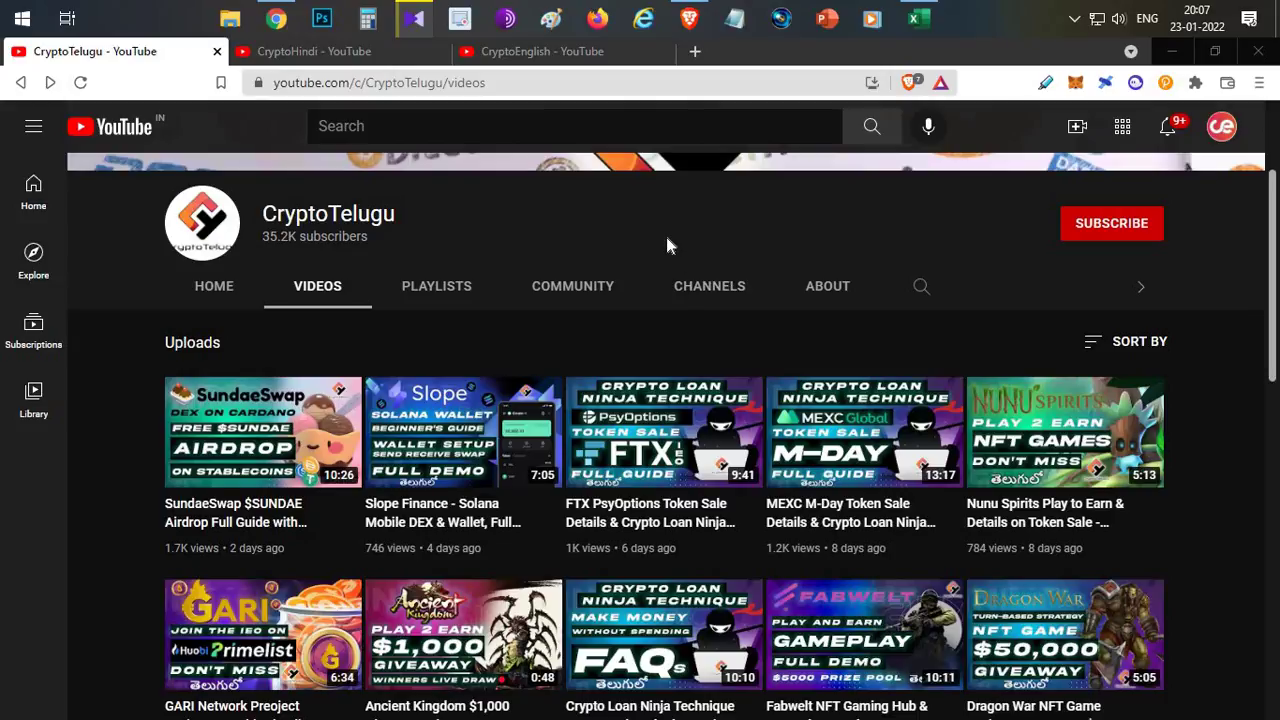
scroll(680, 405, "up", 2)
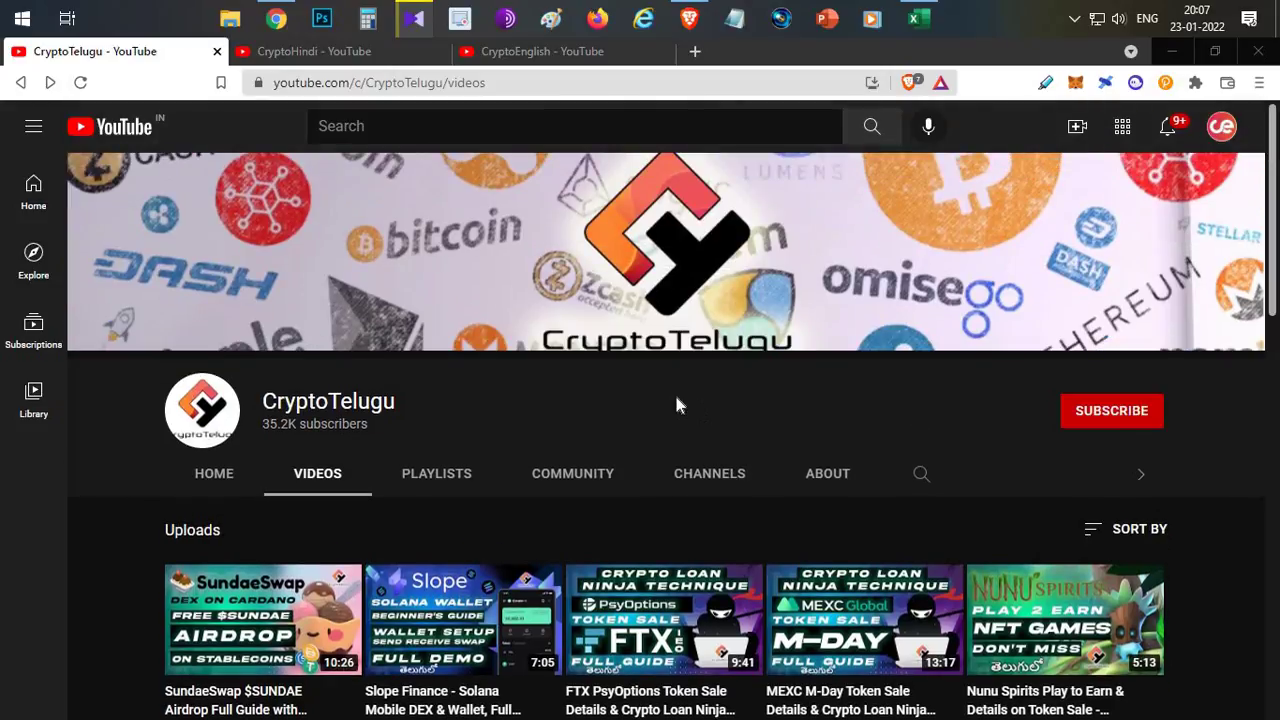
scroll(674, 400, "down", 3)
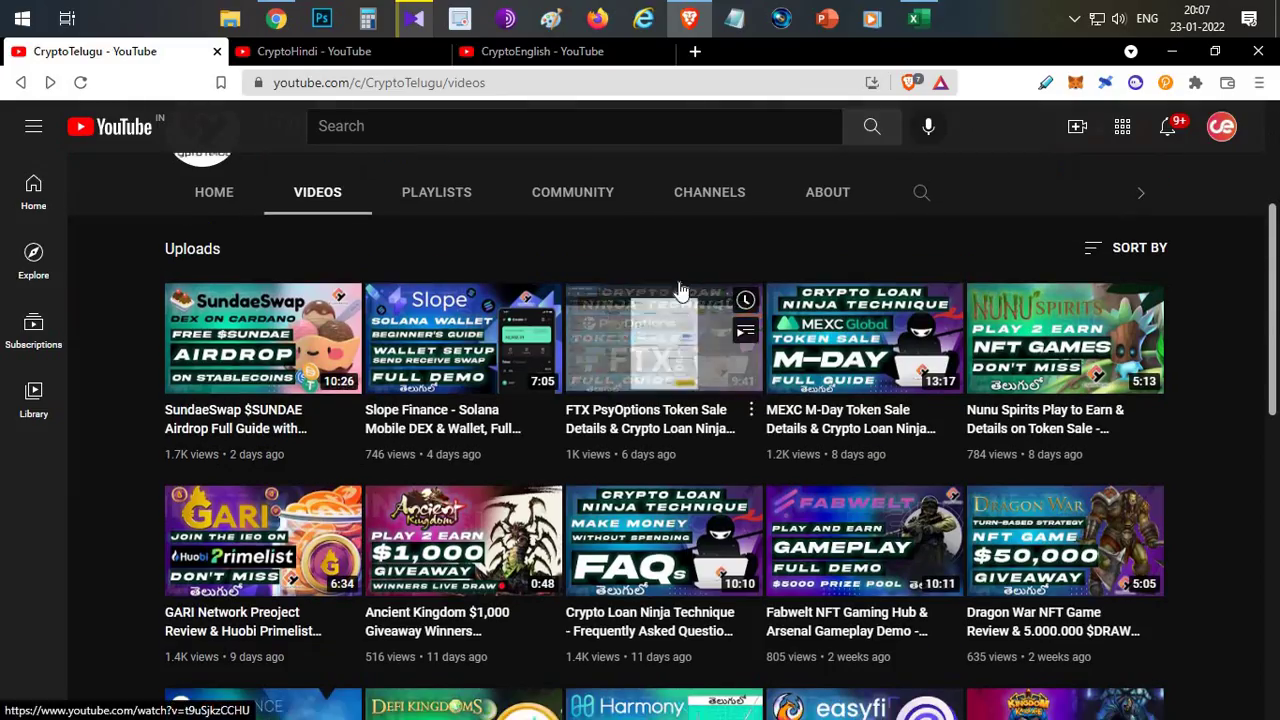
scroll(674, 410, "up", 3)
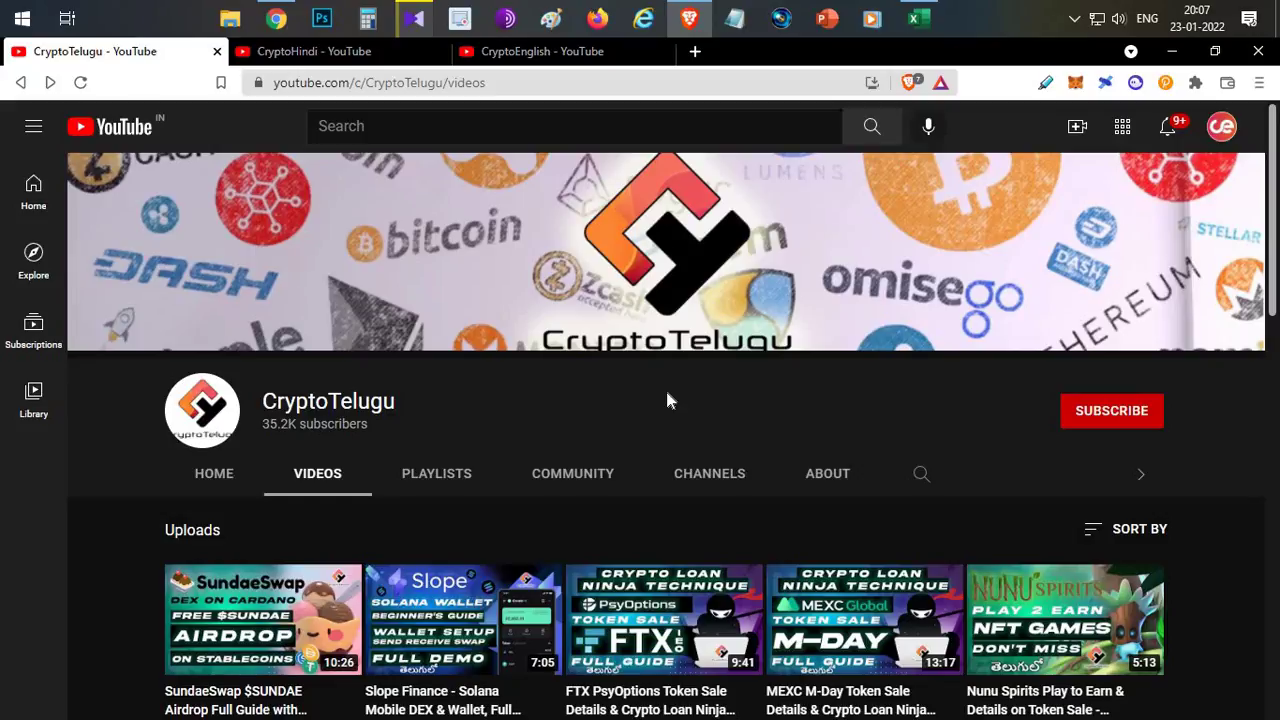
scroll(666, 403, "down", 5)
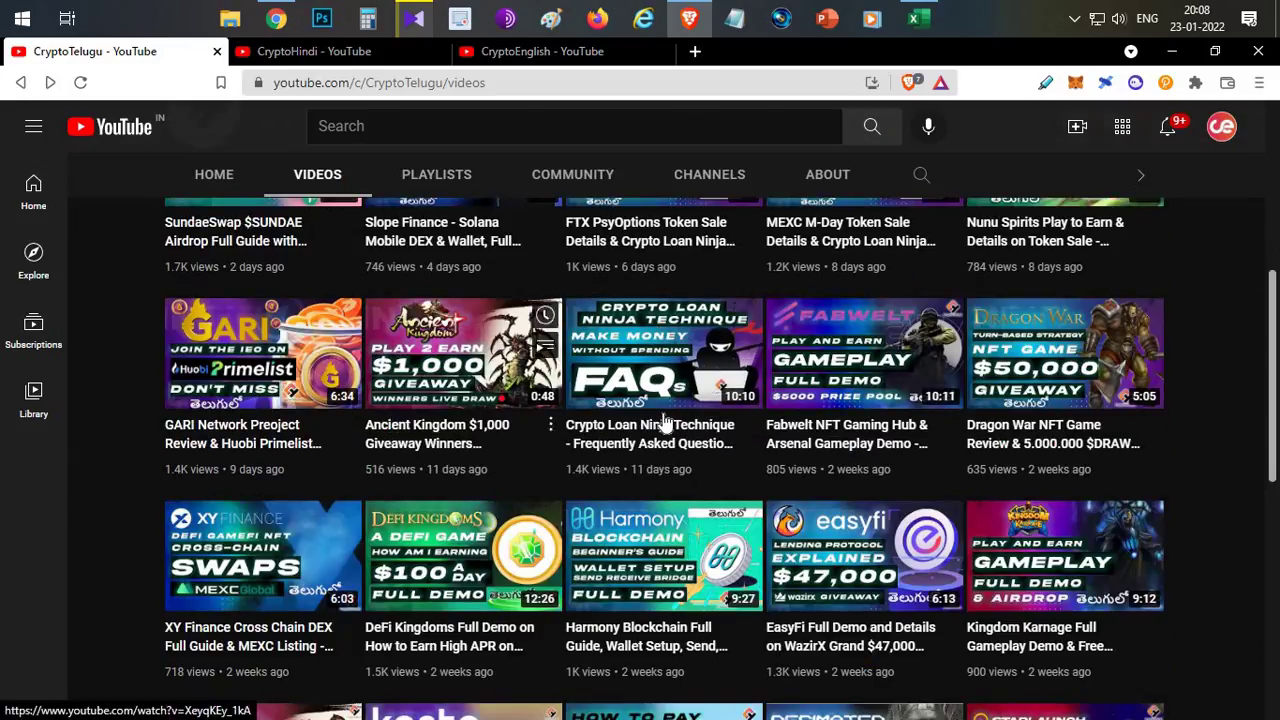
scroll(650, 412, "up", 5)
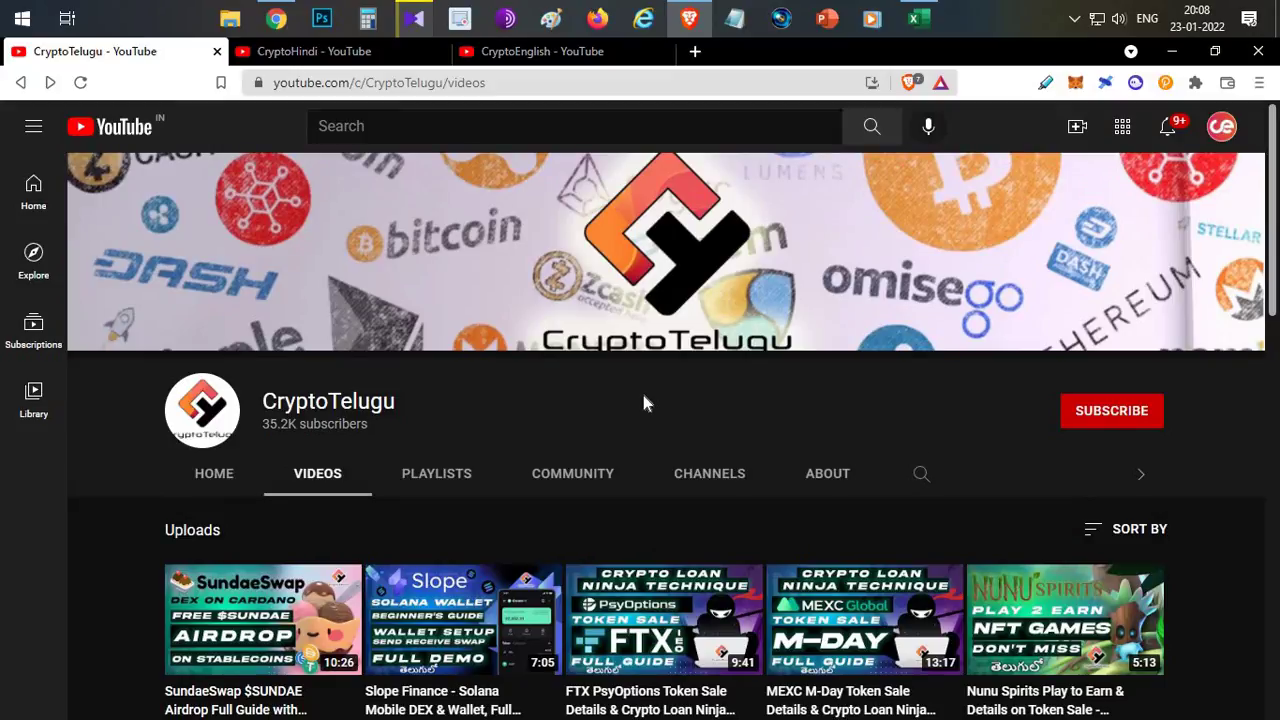
scroll(643, 403, "down", 3)
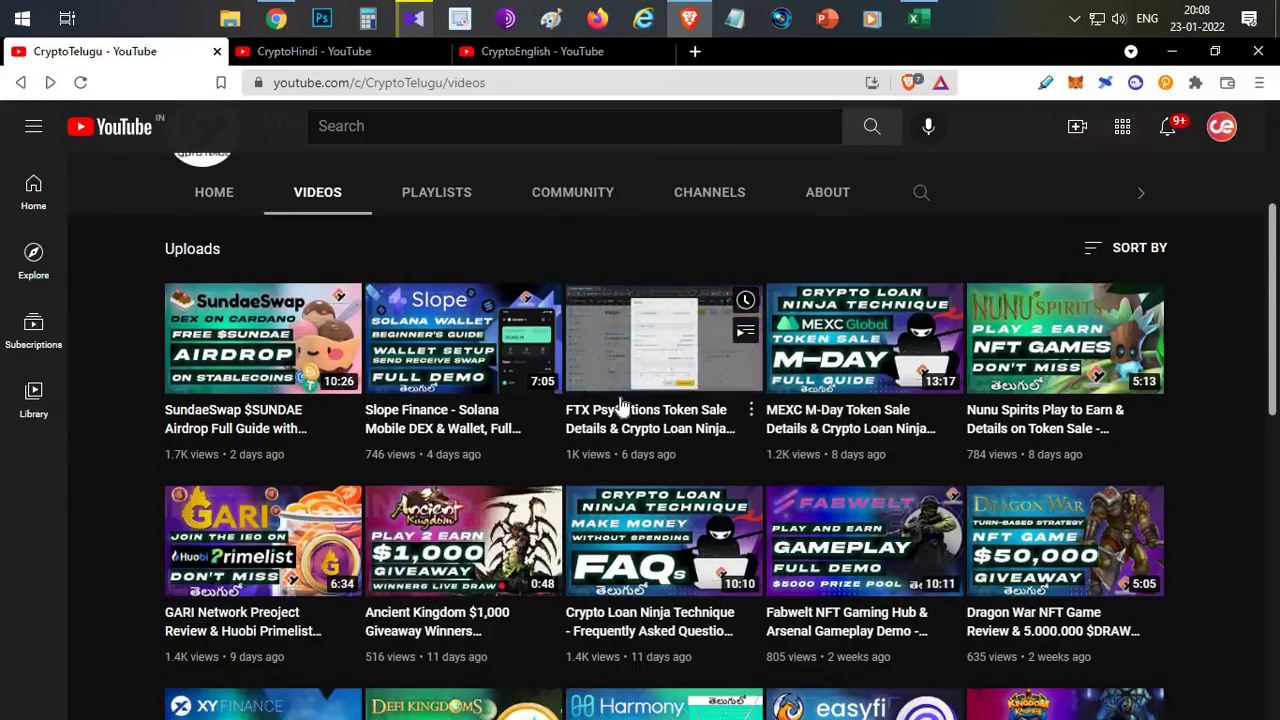
scroll(640, 404, "up", 3)
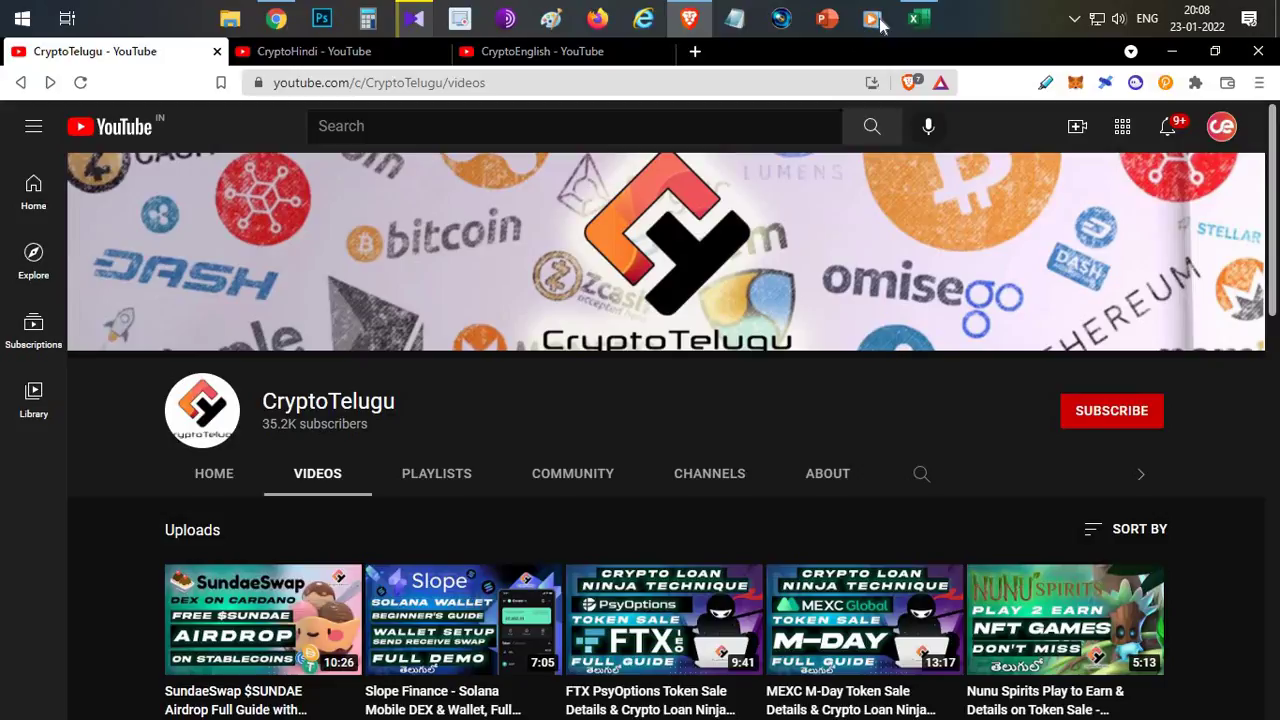
left_click(918, 18)
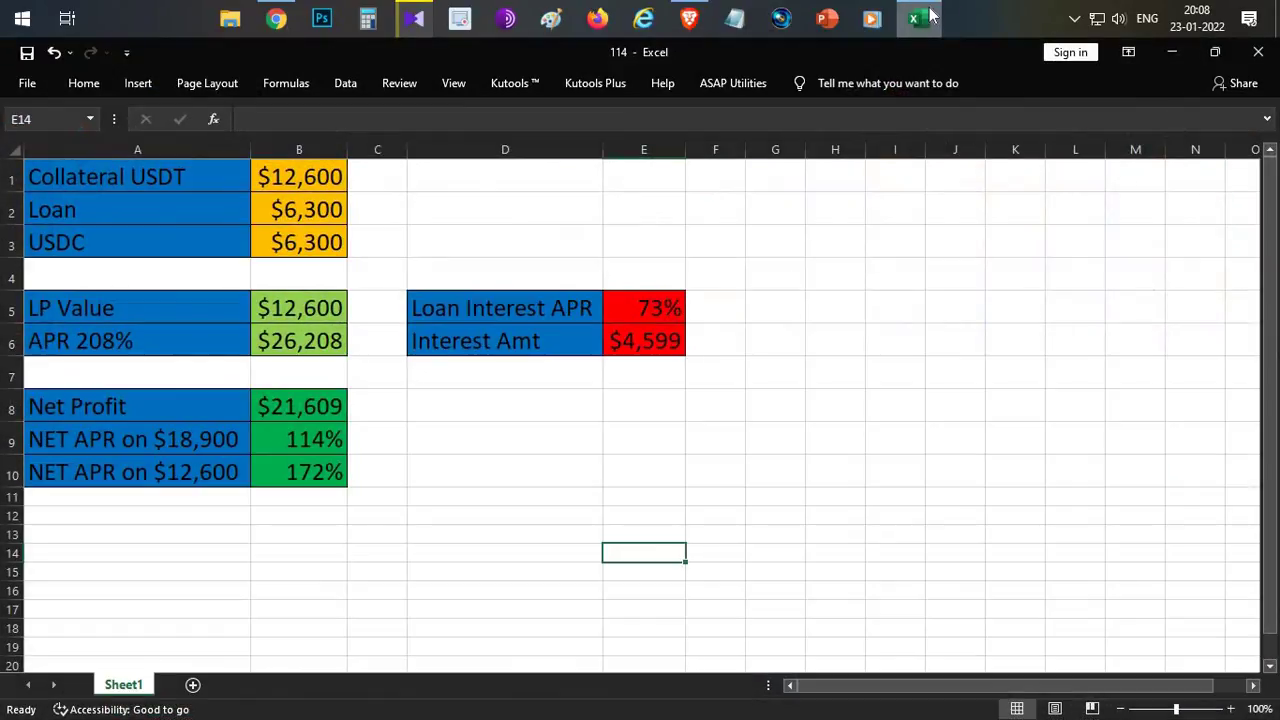
- Minimise Excel, return to Chrome and show Raydium's Farms list
left_click(927, 15)
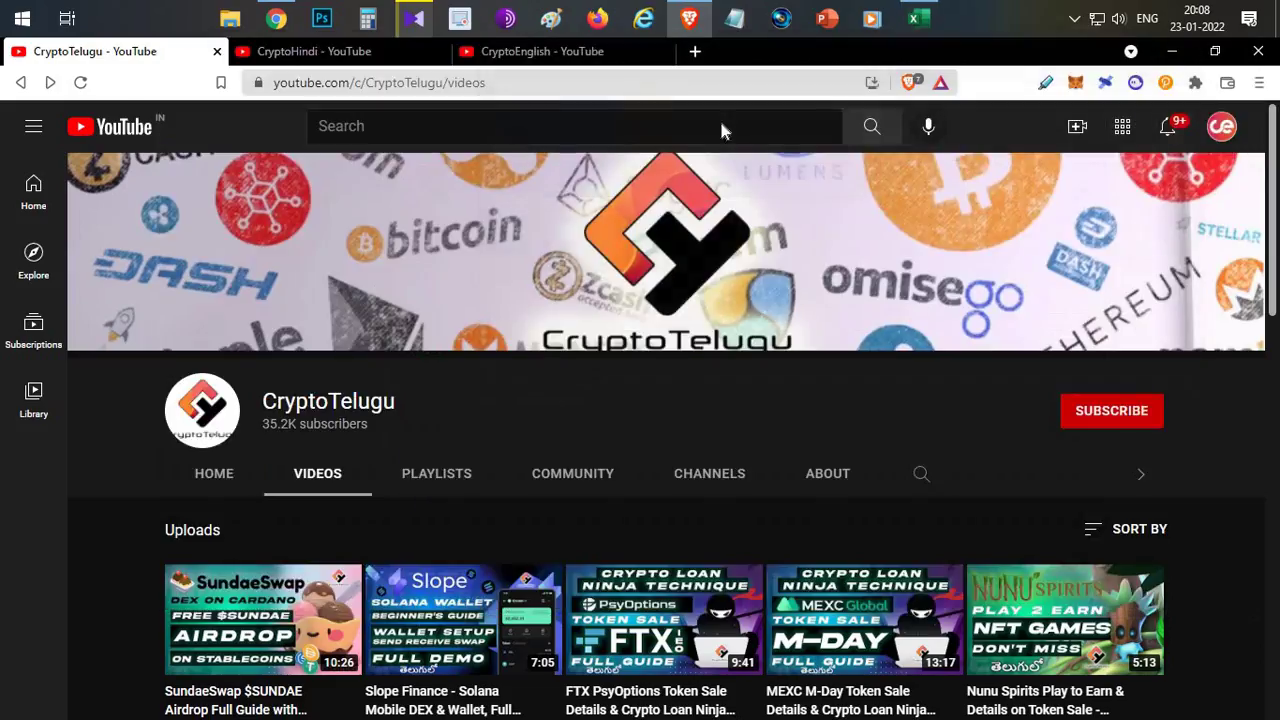
key("alt+Tab")
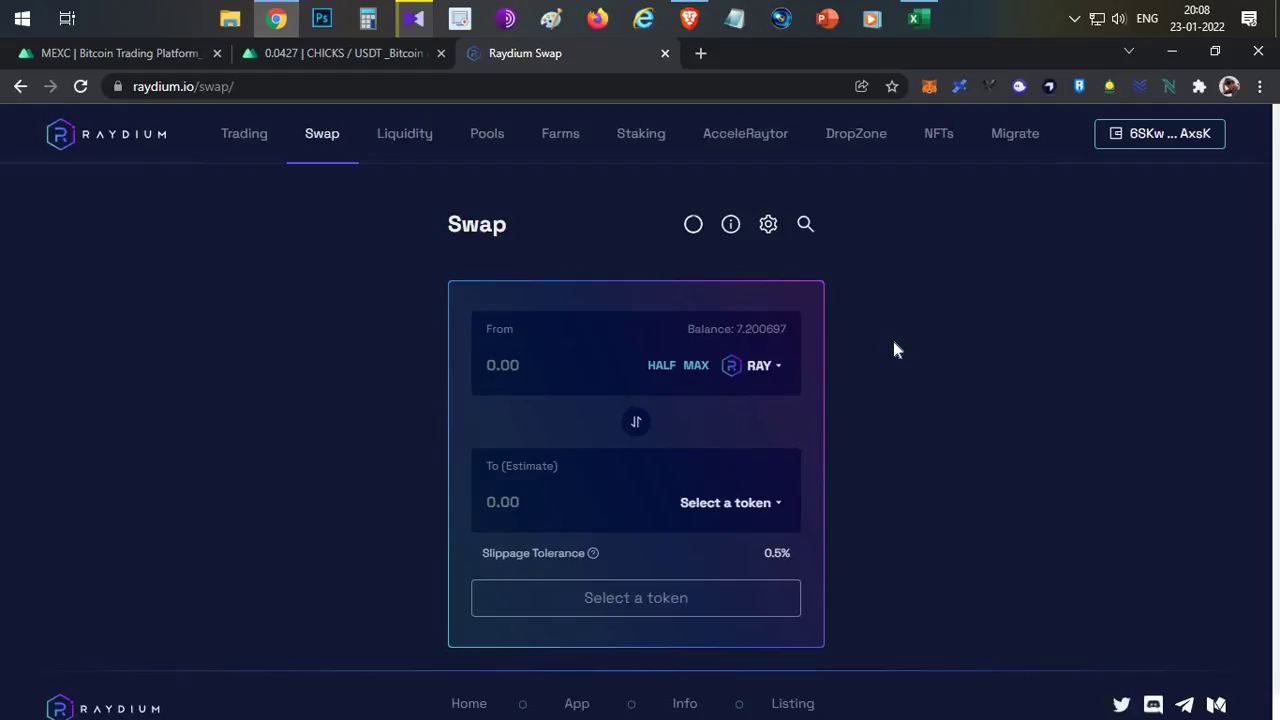
left_click(540, 136)
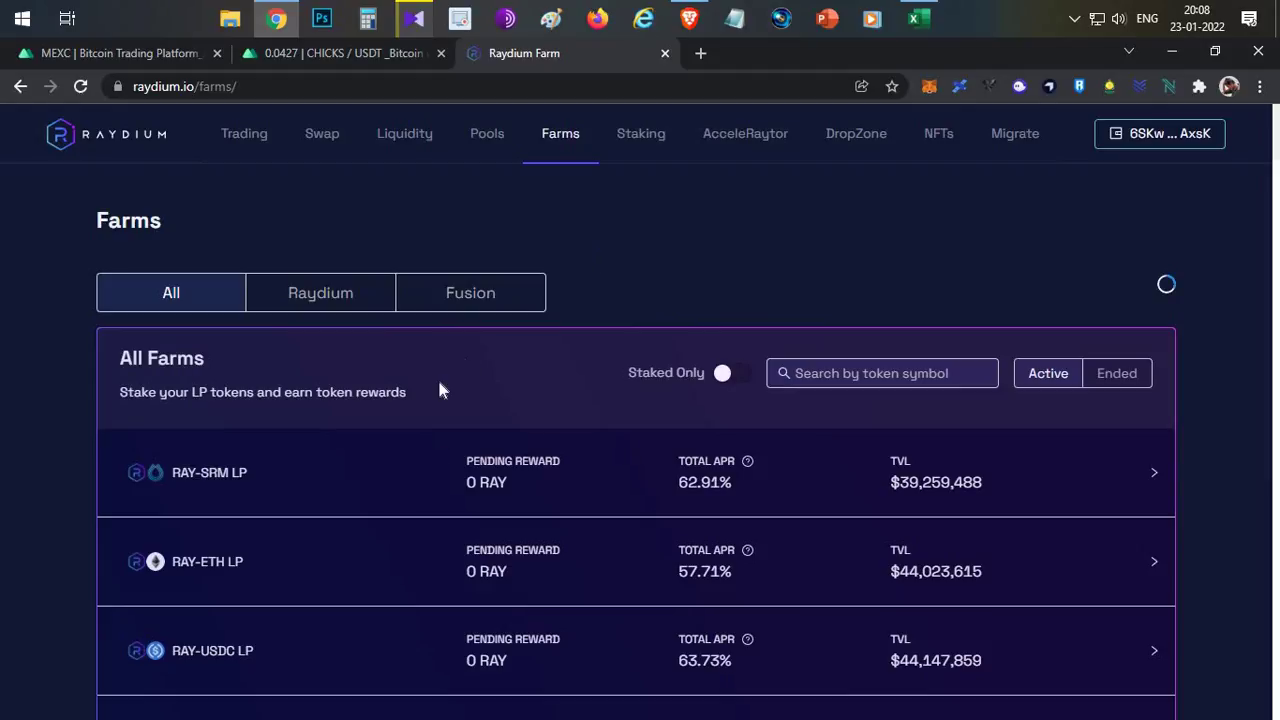
- Expand the CHICKS-USDC LP farm, showing 30.736705516 CHICKS pending and about $12,657.01 staked
scroll(509, 351, "down", 15)
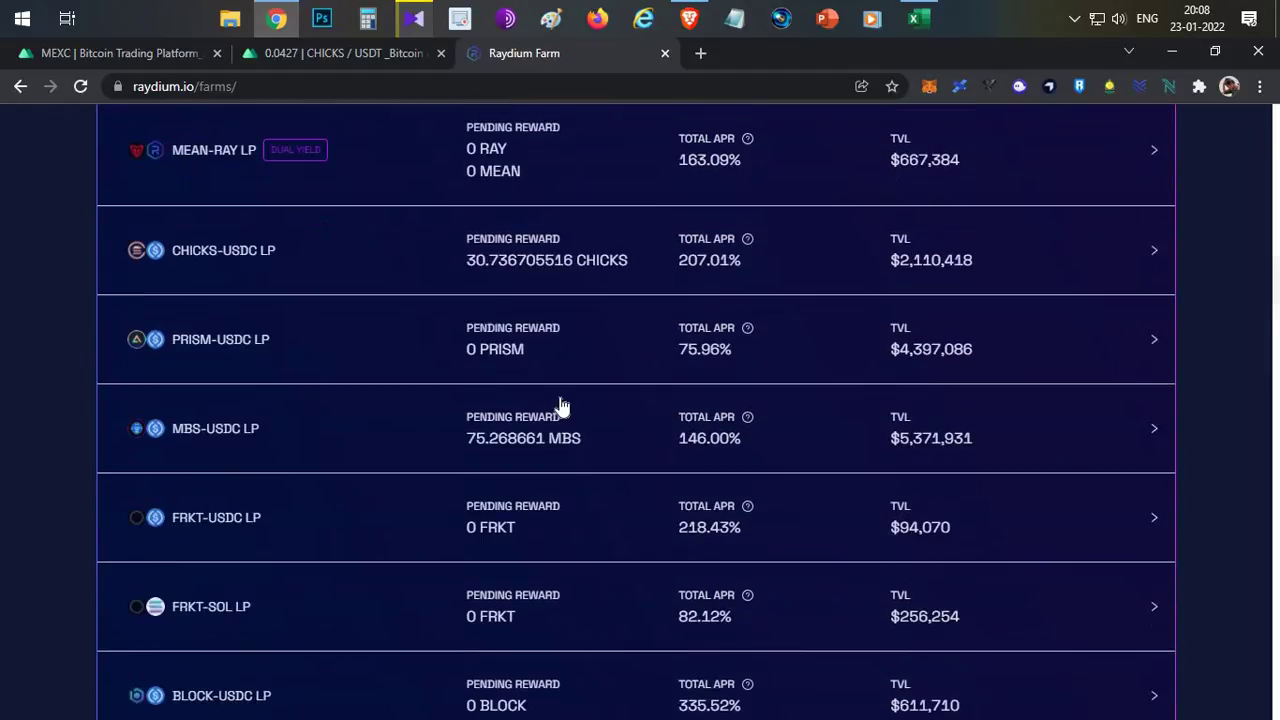
scroll(563, 403, "up", 5)
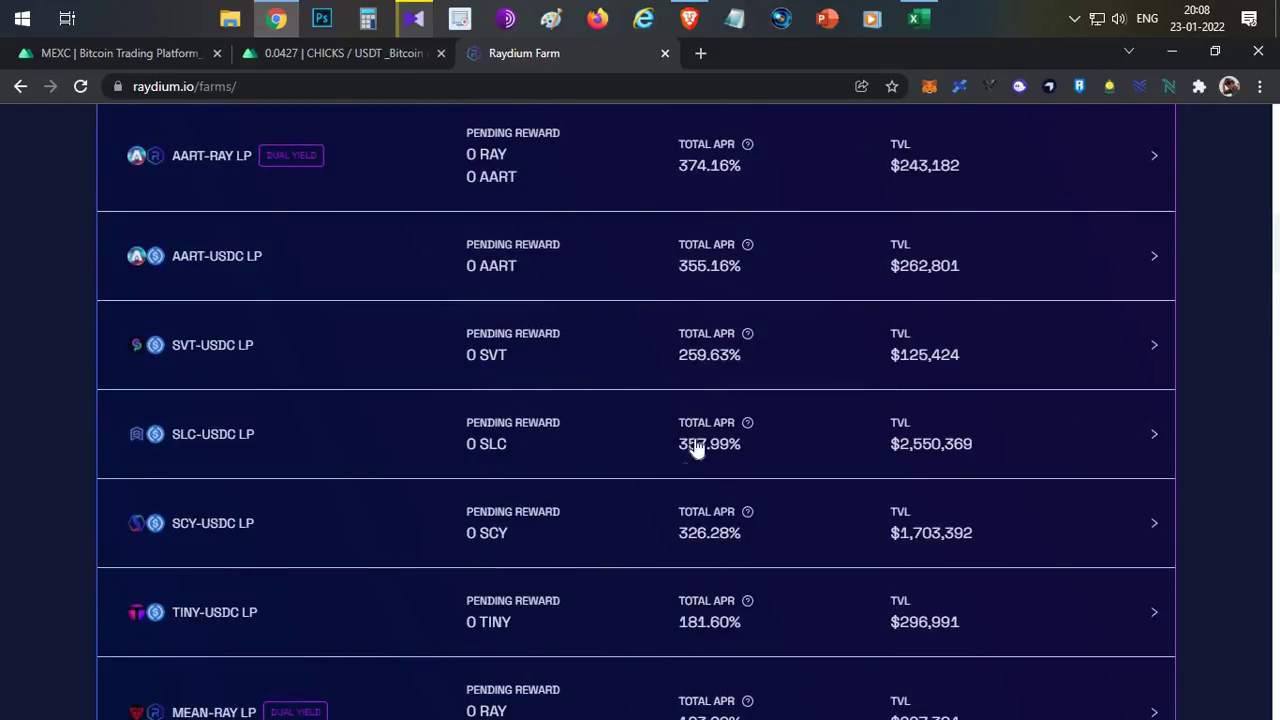
scroll(690, 400, "down", 3)
scroll(690, 398, "up", 4)
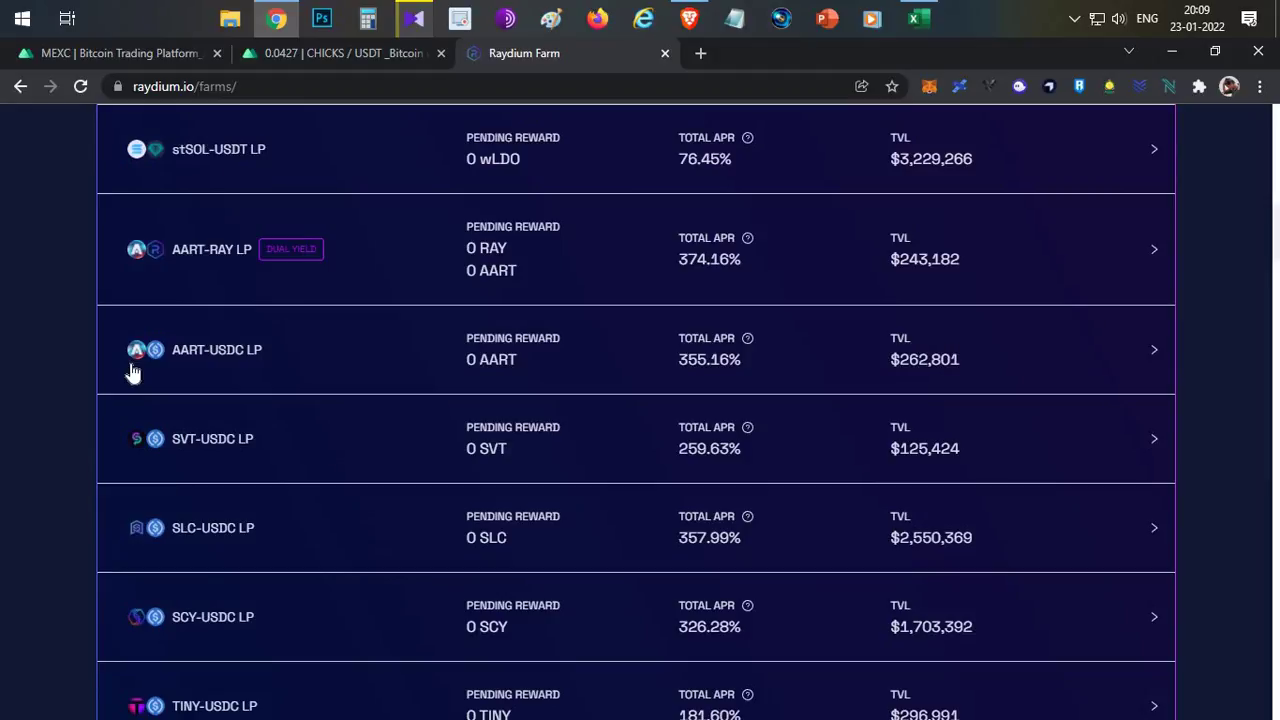
scroll(371, 343, "down", 6)
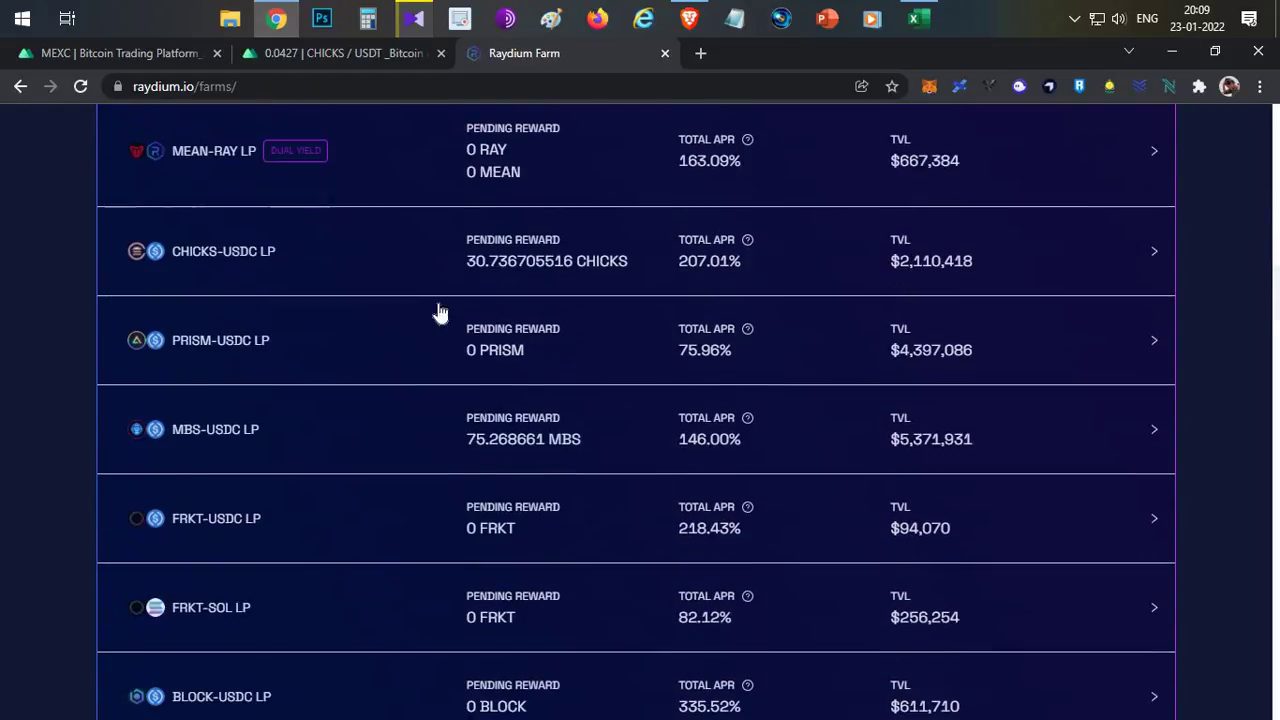
left_click(397, 290)
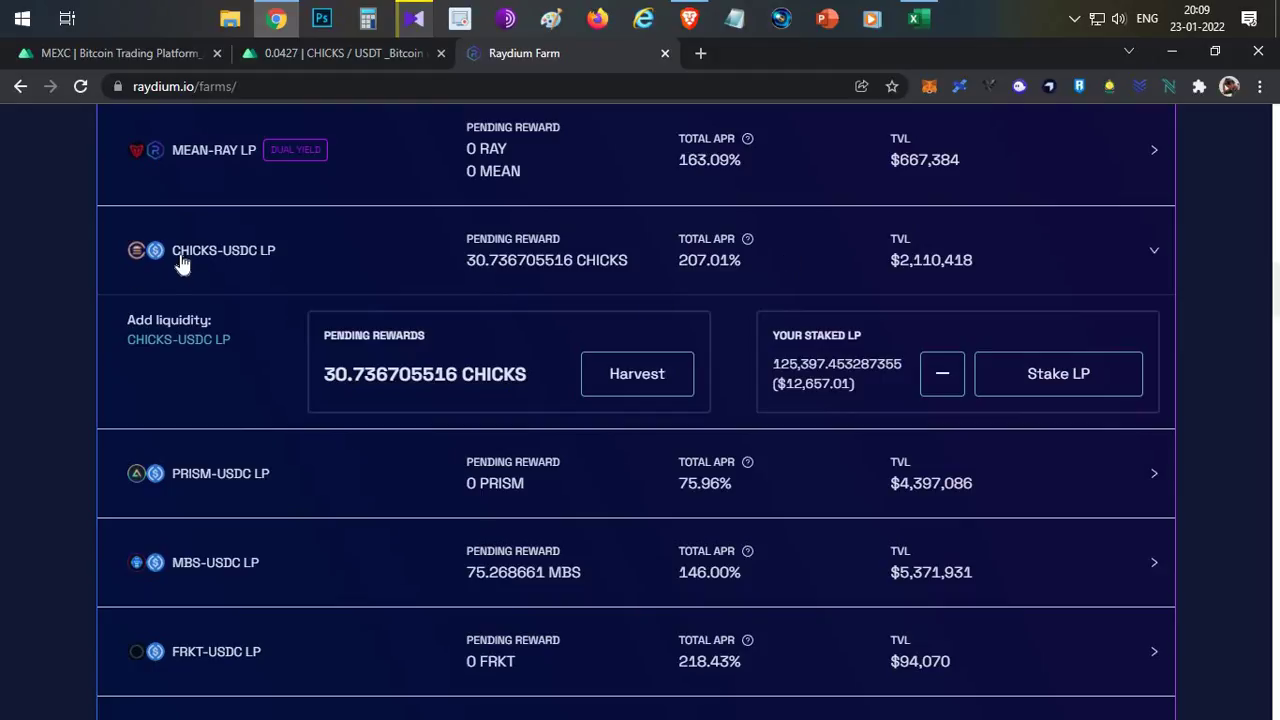
left_click(110, 55)
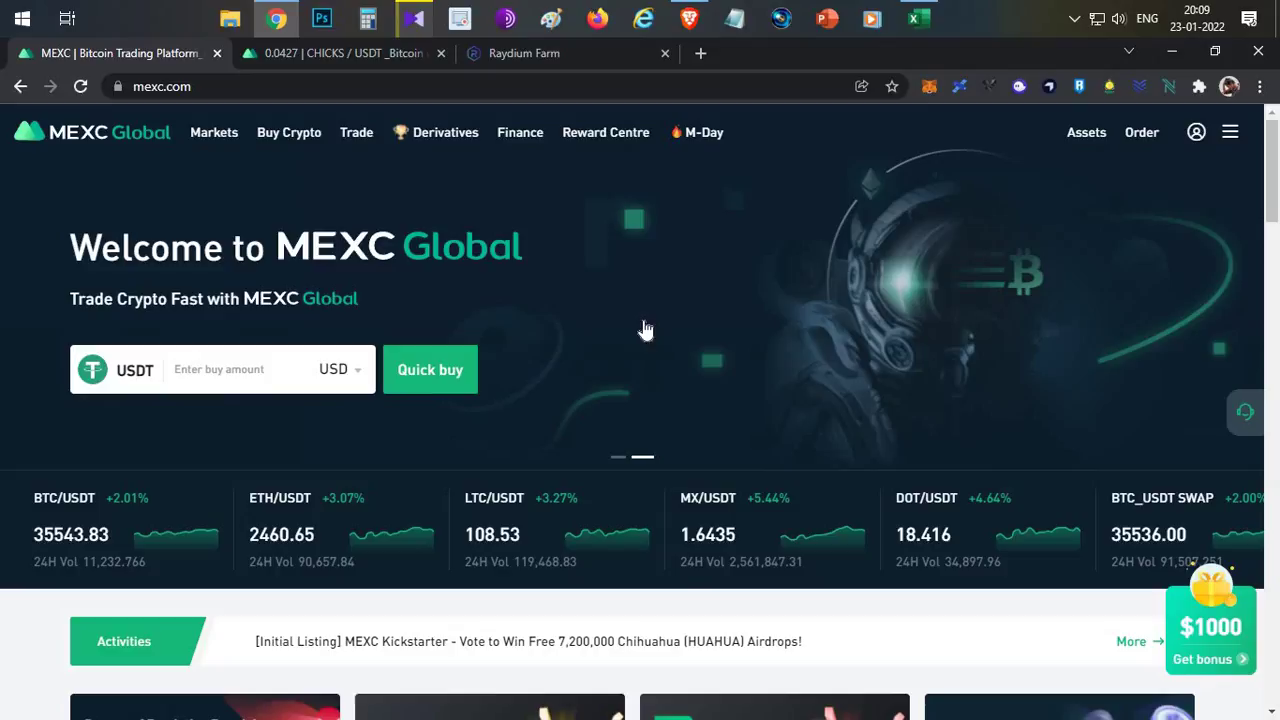
left_click(529, 55)
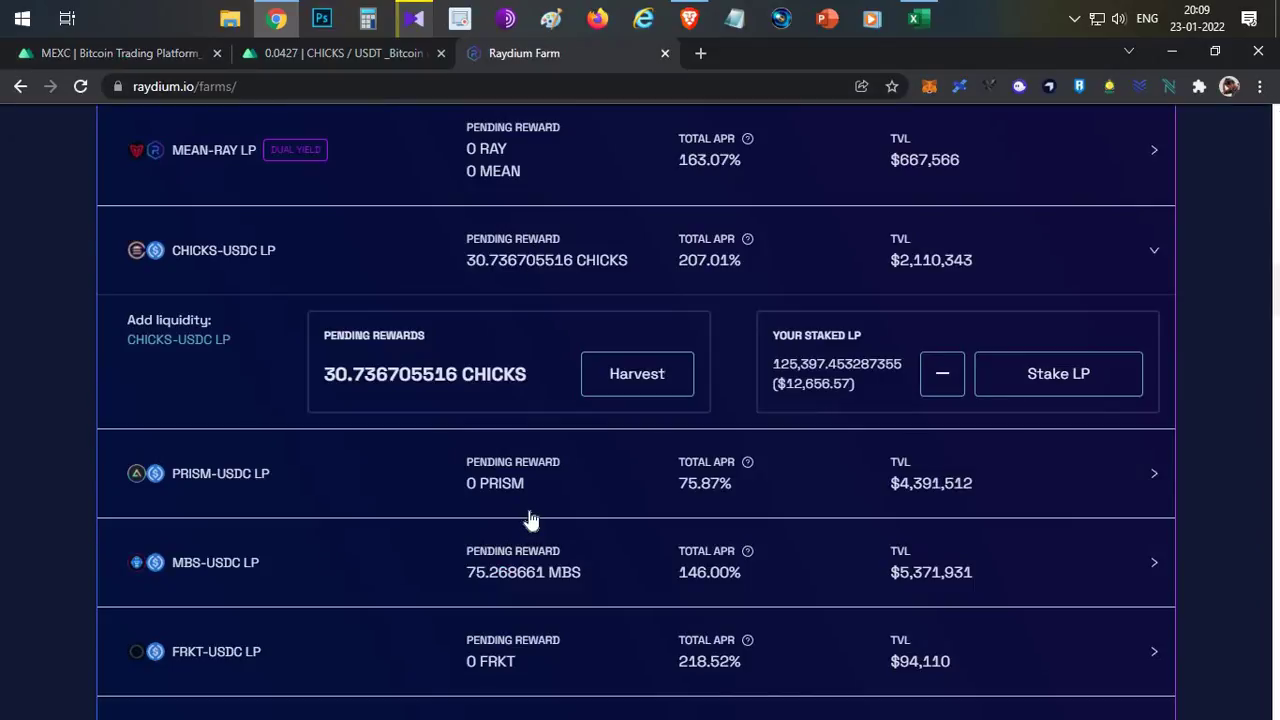
scroll(523, 494, "up", 2)
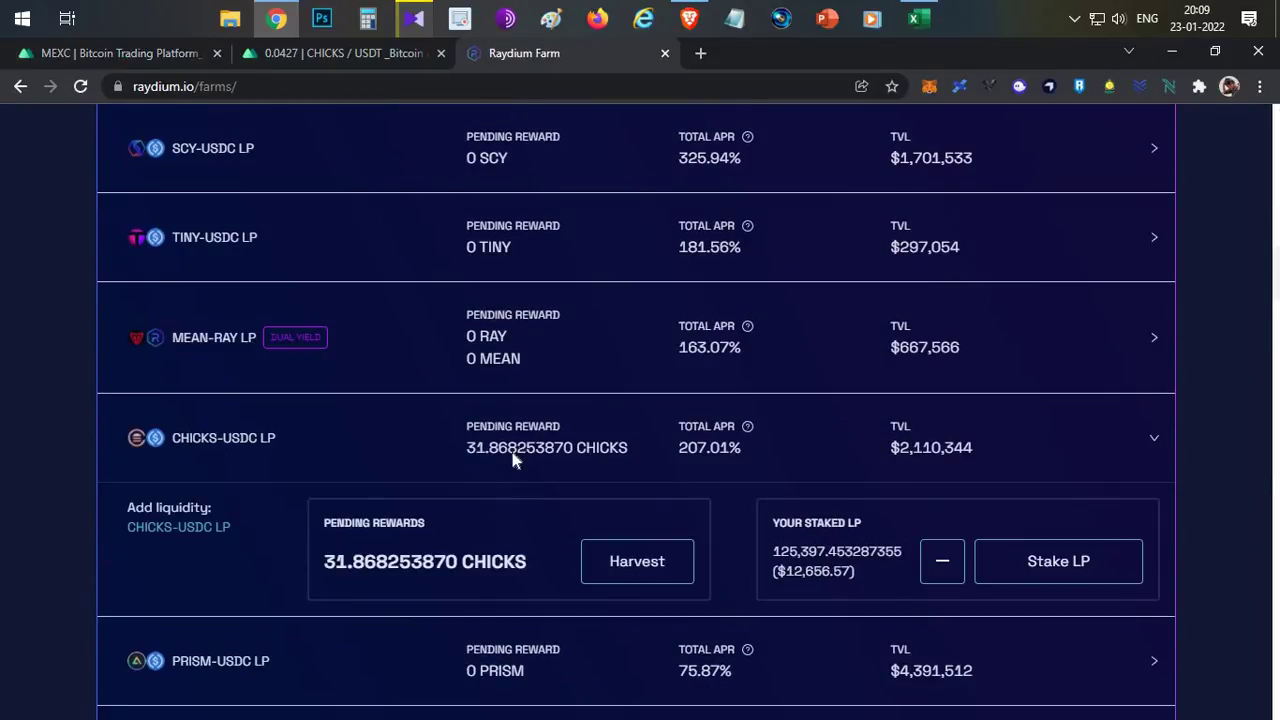
scroll(510, 455, "down", 1)
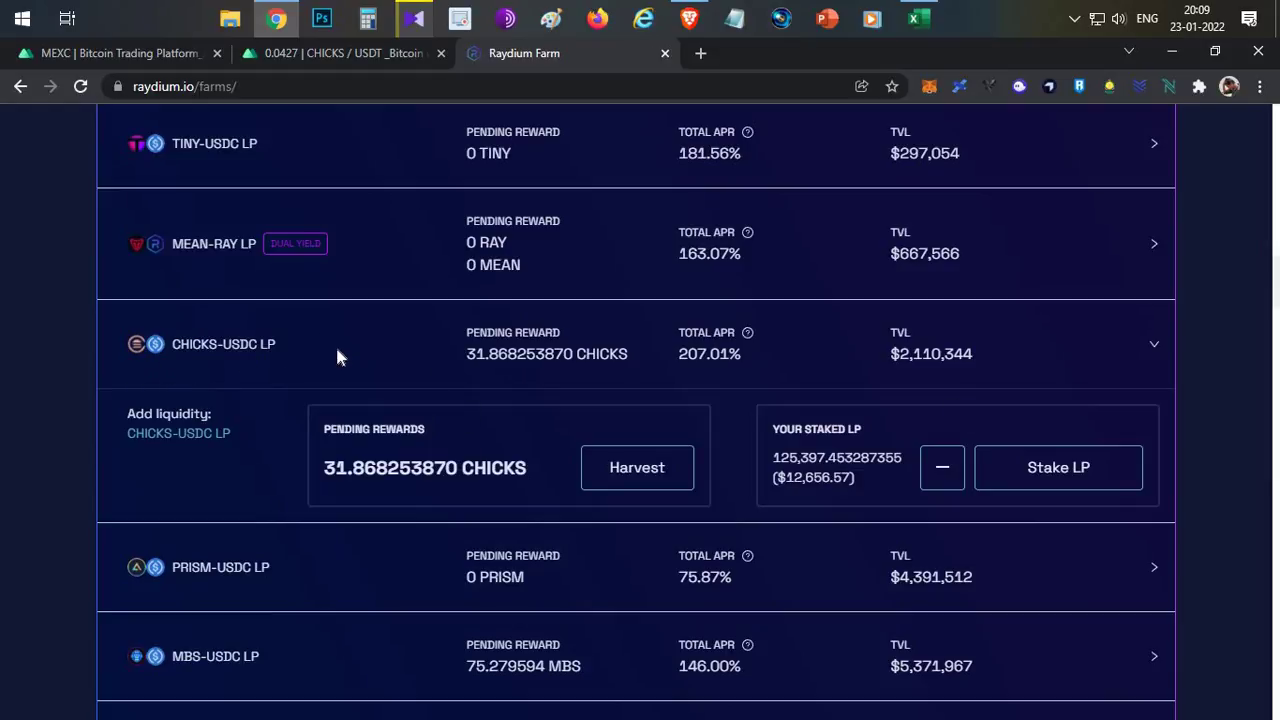
left_click(419, 23)
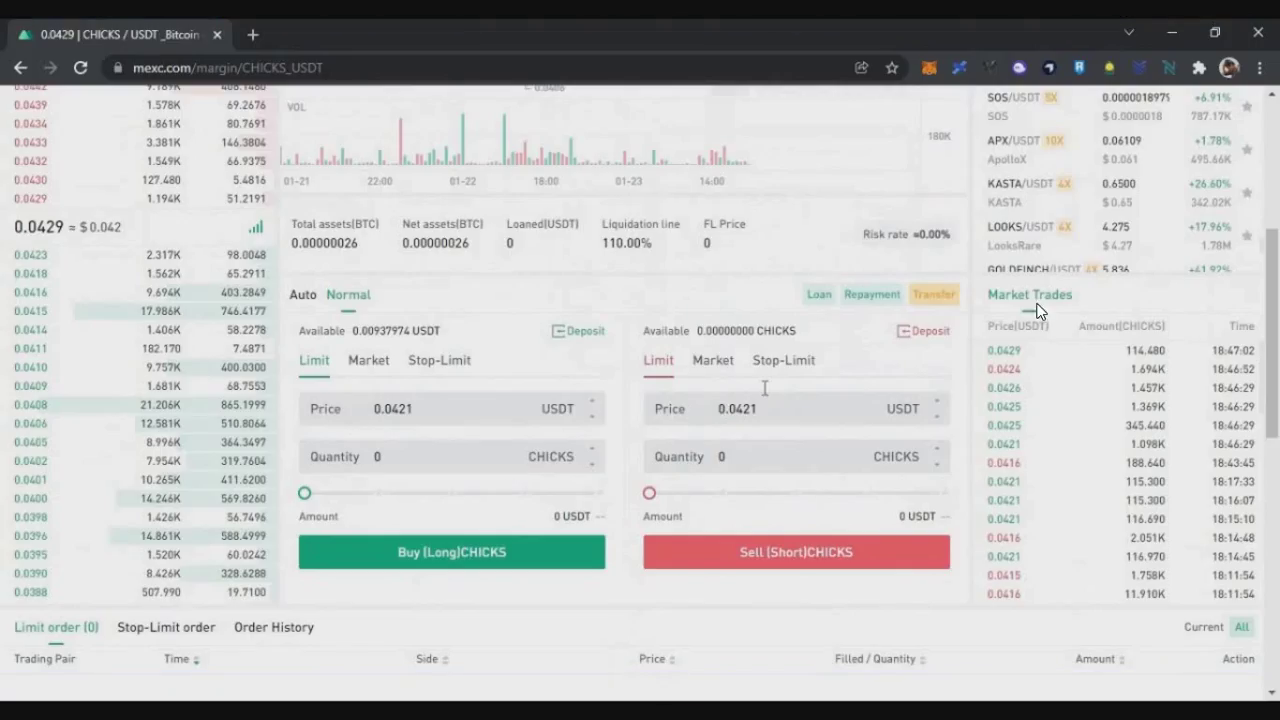
- Transfer 13000 USDT from spot to the CHICKS/USDT margin account and open the CHICKS loan form
left_click(938, 294)
left_click(466, 490)
type("13000")
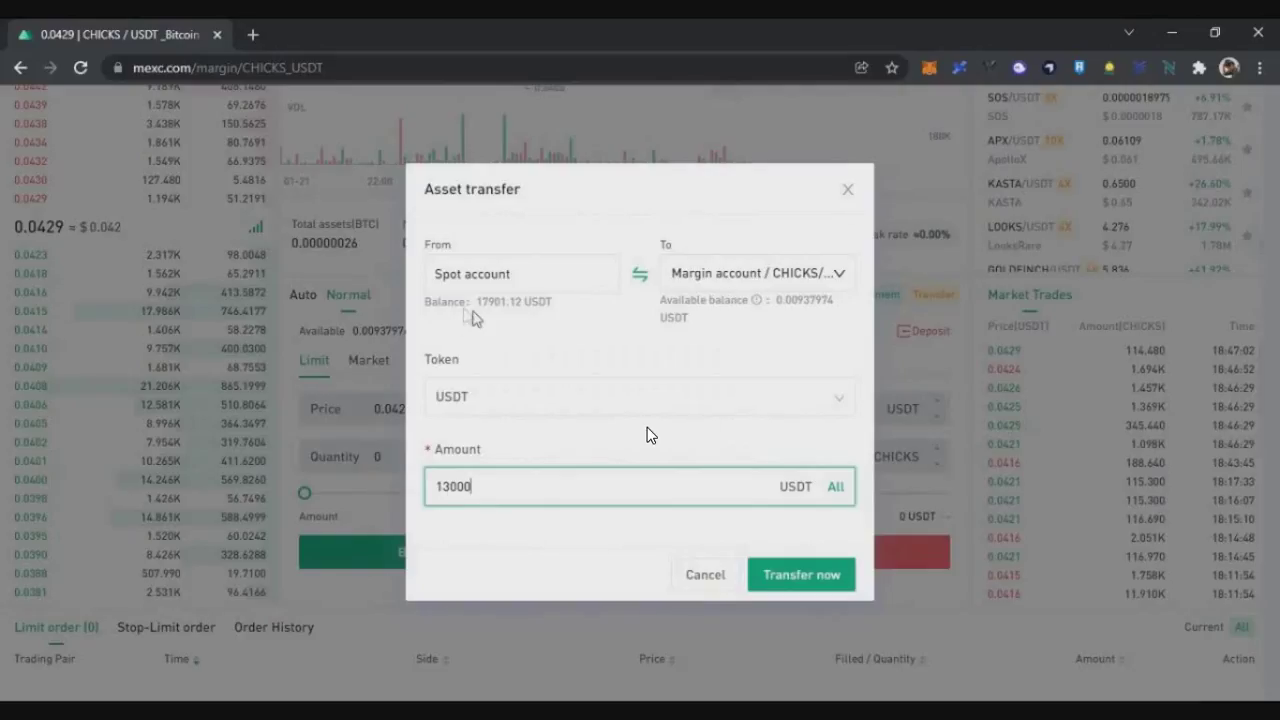
left_click(788, 574)
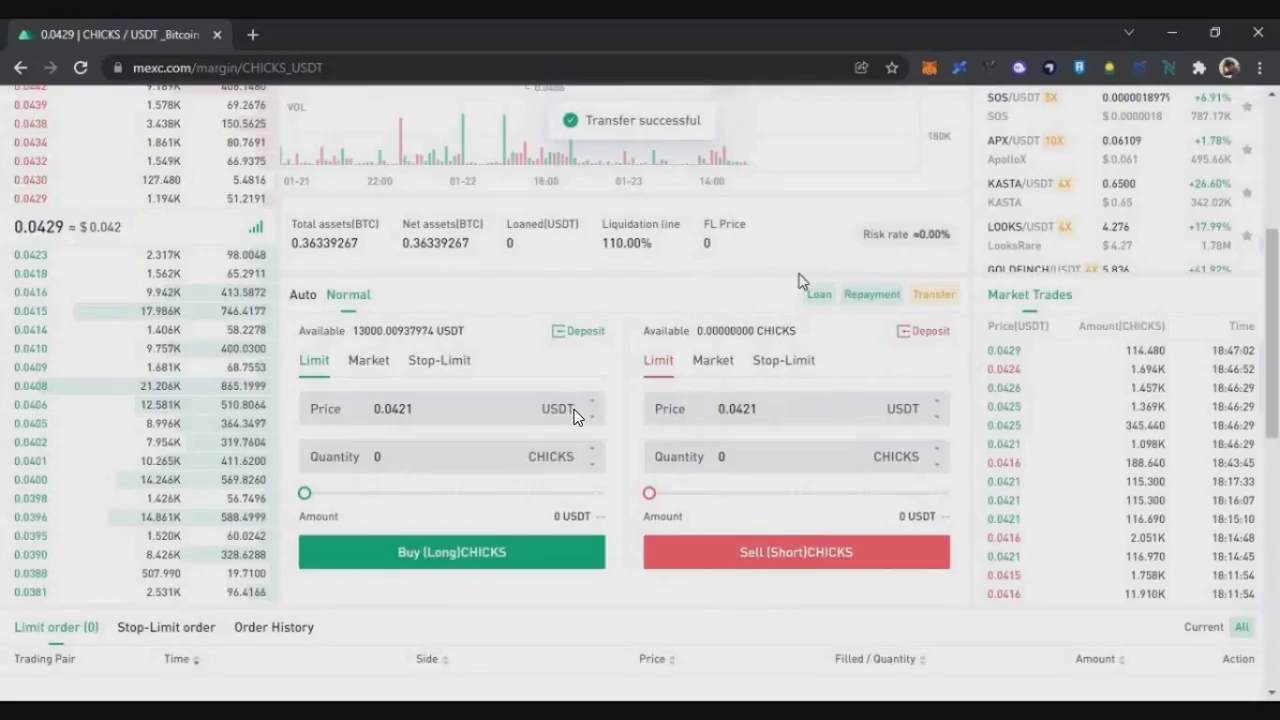
left_click_drag(358, 331, 403, 336)
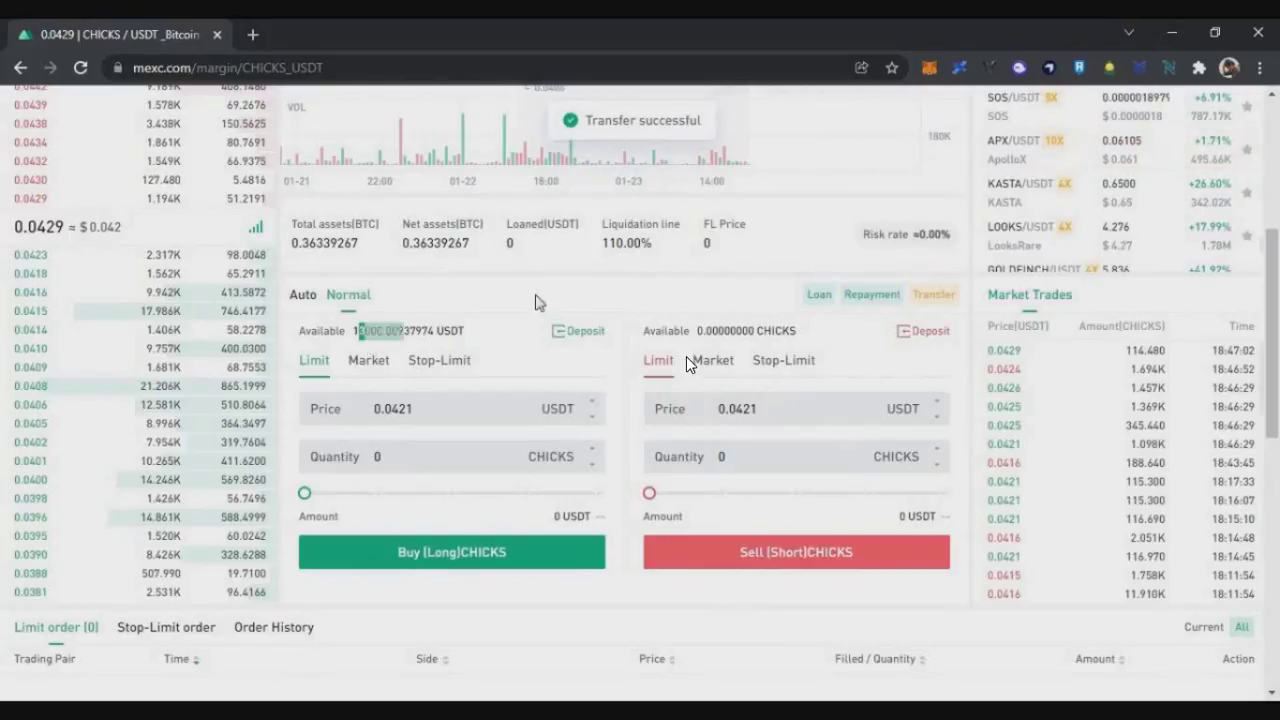
left_click(819, 294)
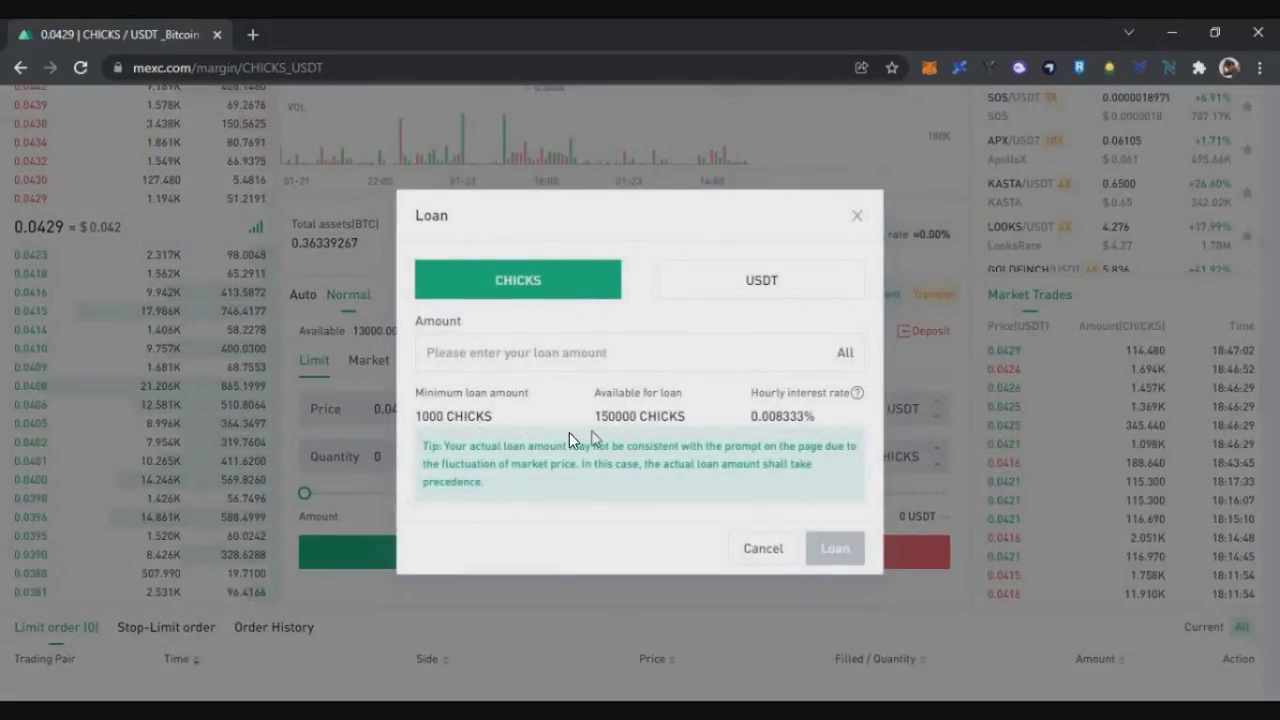
- Note 150000 CHICKS available to borrow at 0.008333% hourly interest, then launch Calculator
left_click_drag(657, 418, 601, 418)
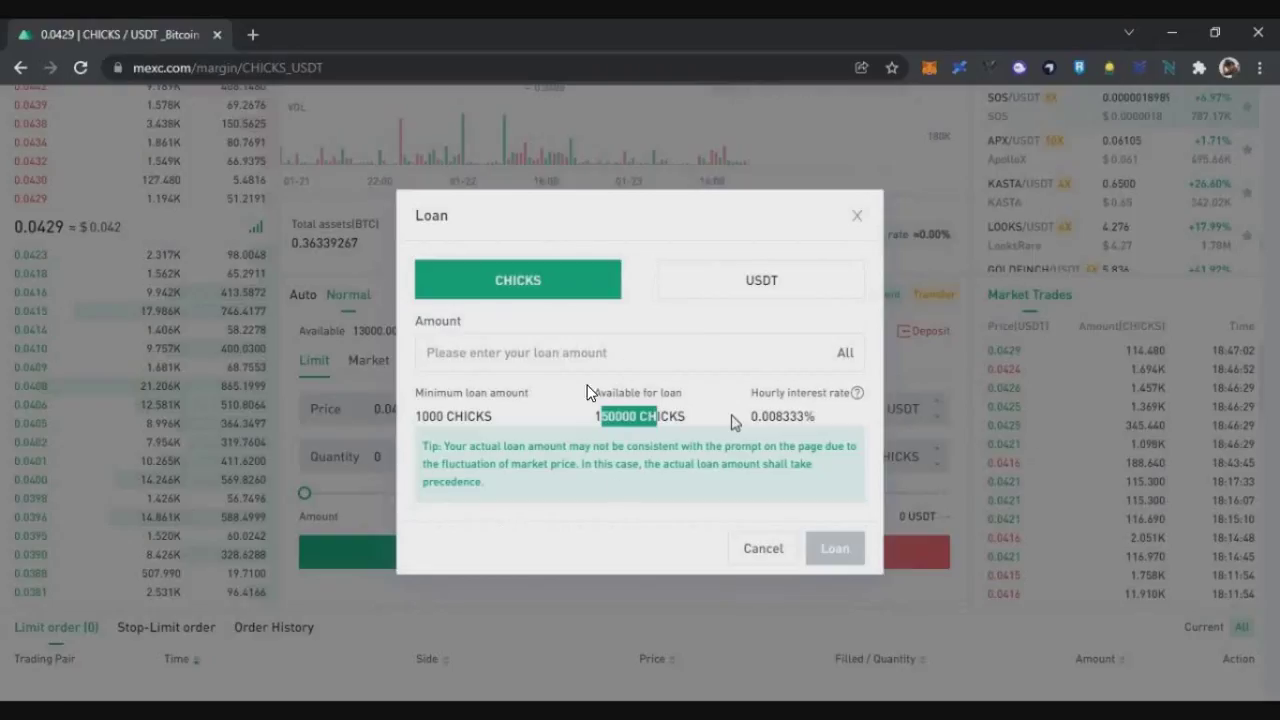
left_click_drag(613, 415, 766, 438)
left_click(771, 430)
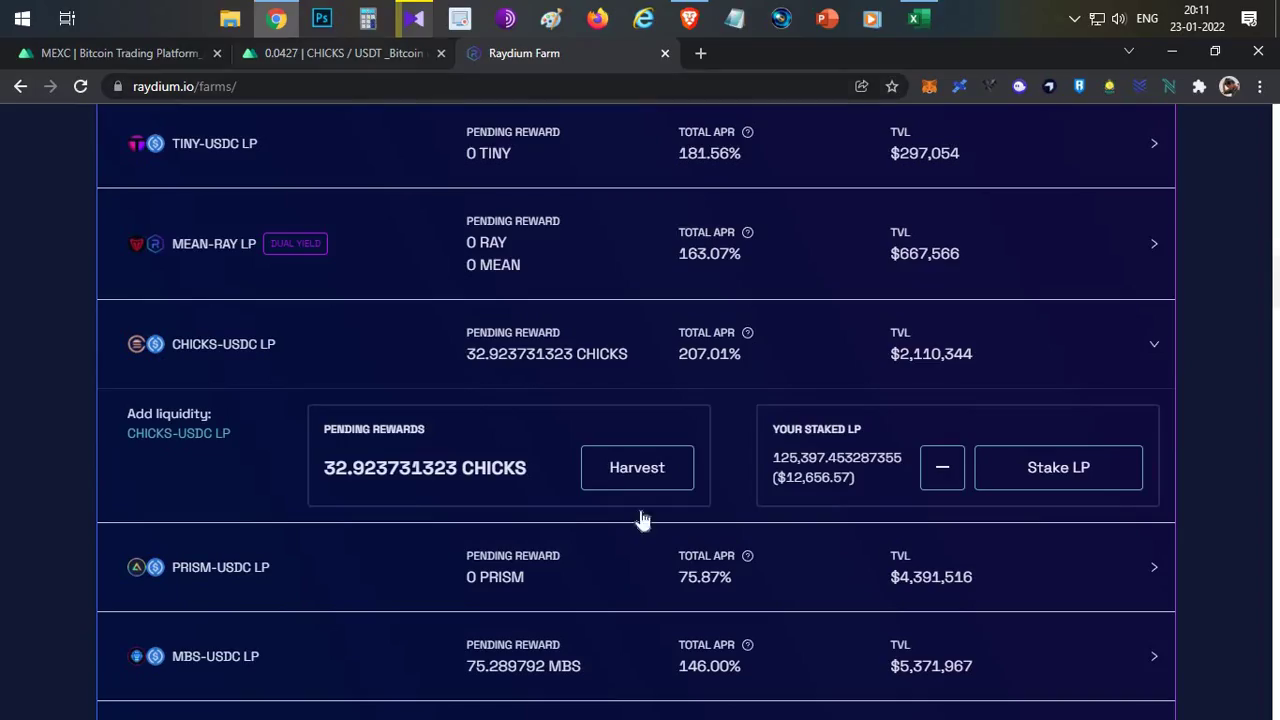
key("XF86Calculator")
- Calculate 0.0083 × 24 × 365 yearly interest, then minimise Calculator to show the farm page
type(".")
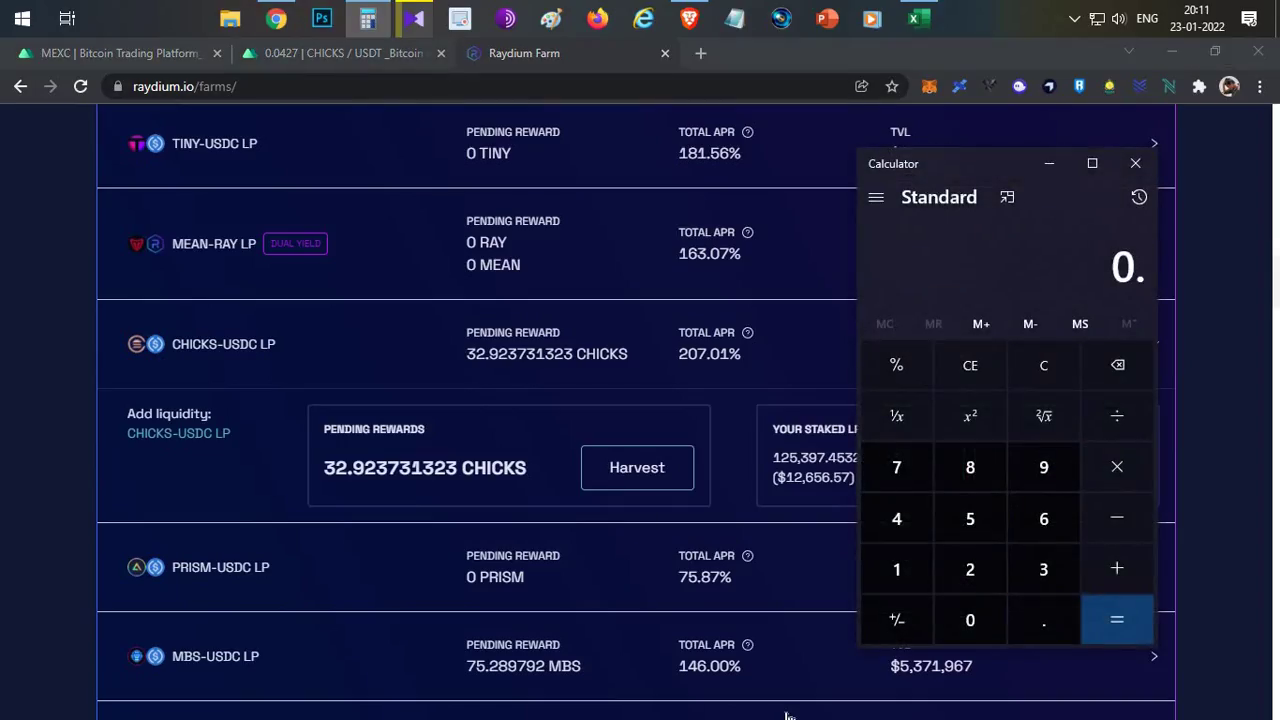
type("0083*24")
key("Return")
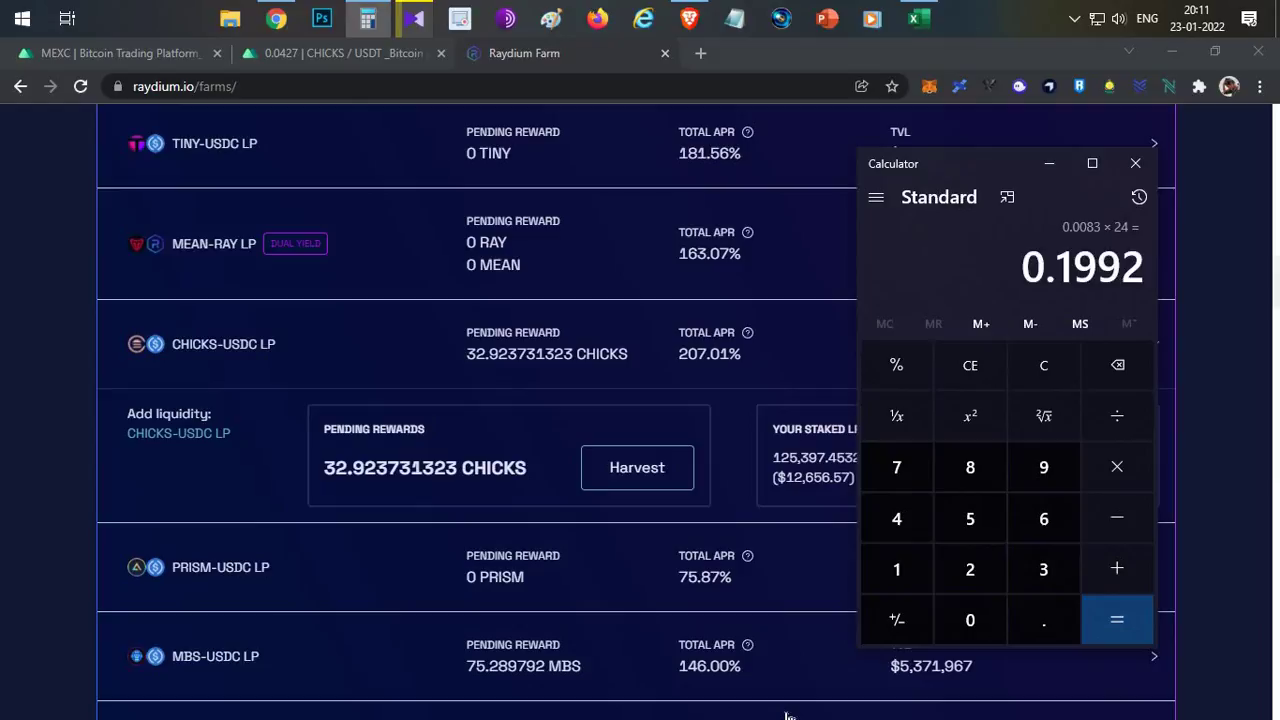
type("*3965")
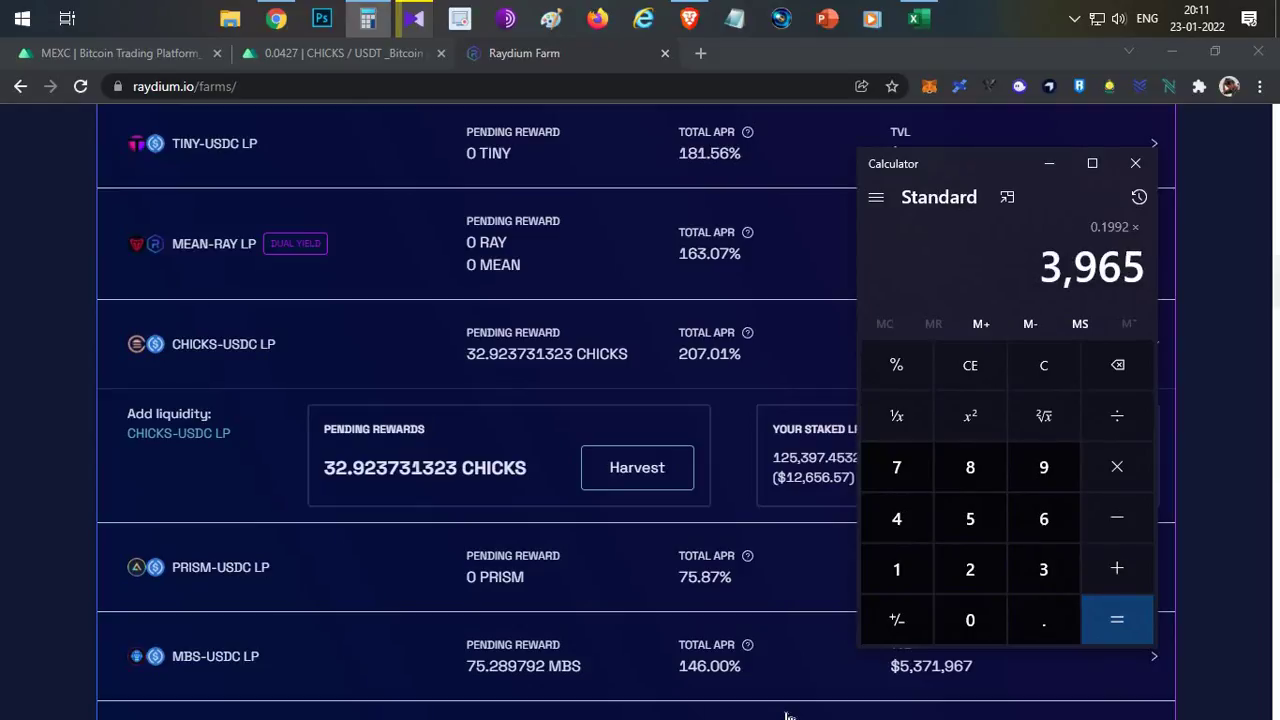
key("BackSpace")
key("BackSpace")
key("BackSpace")
type("65")
key("Return")
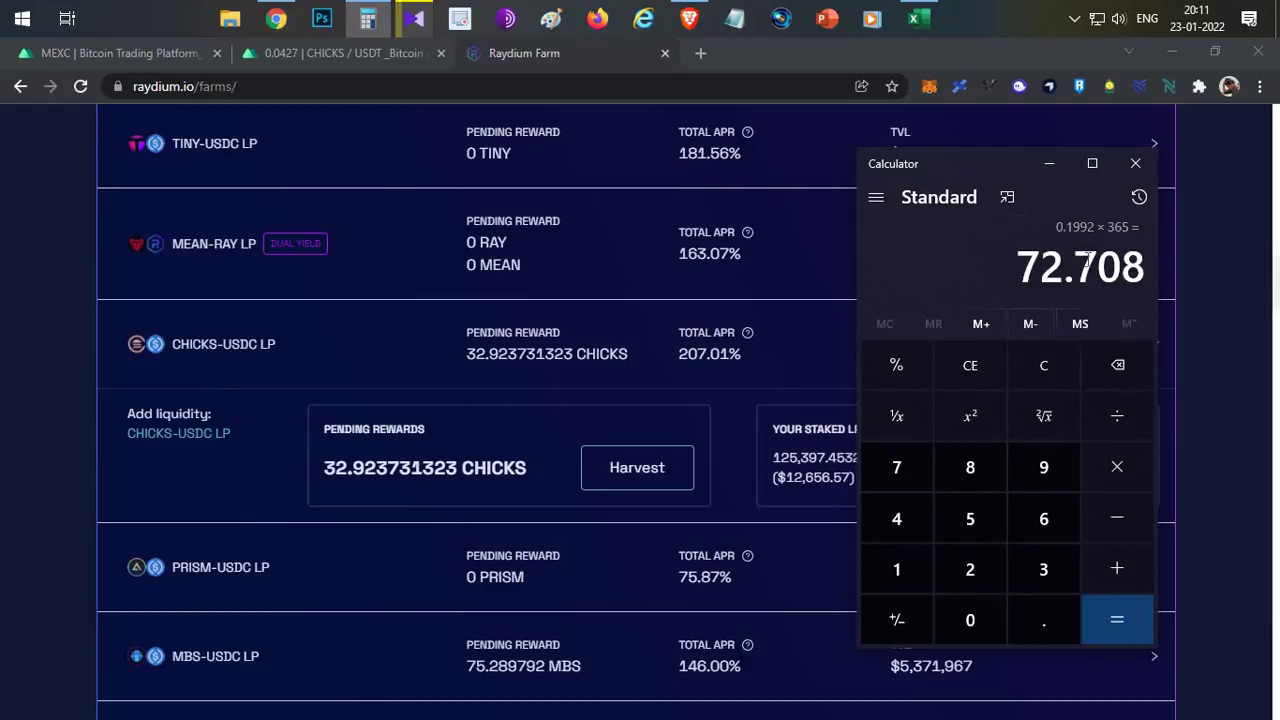
left_click(1049, 163)
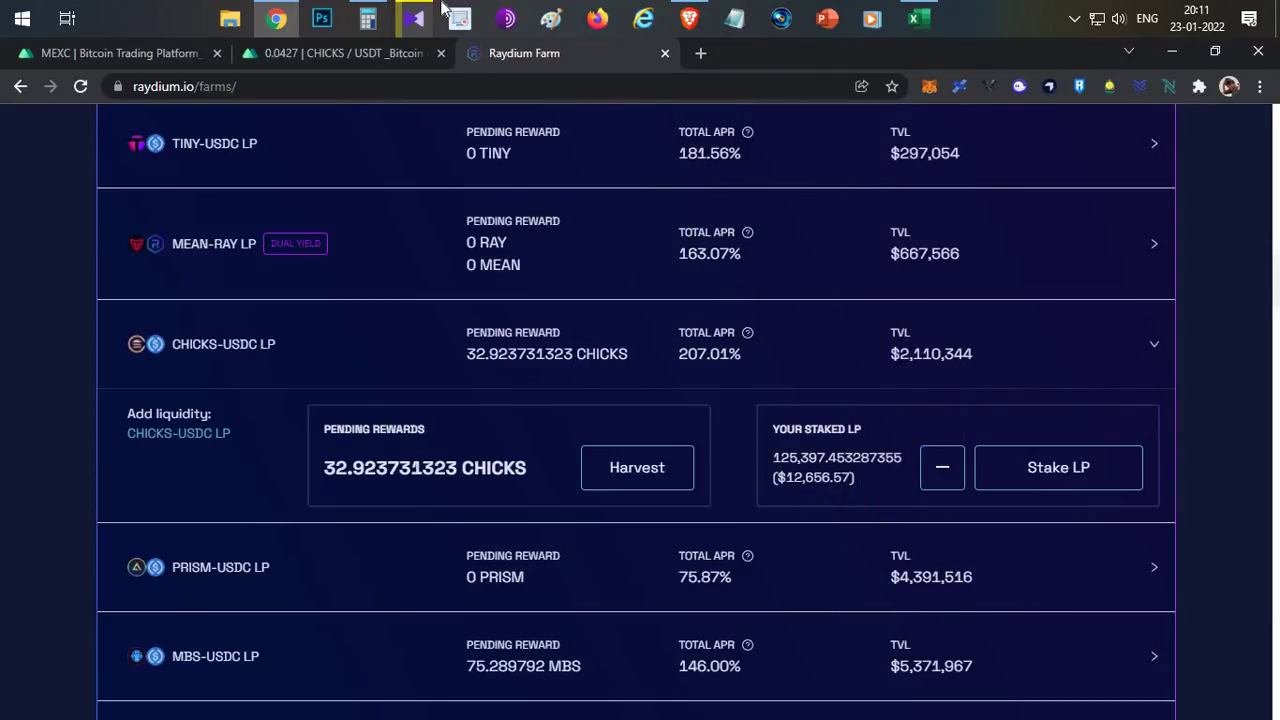
- Transfer all 150000 CHICKS from the CHICKS/USDT margin account to the spot account
left_click(413, 18)
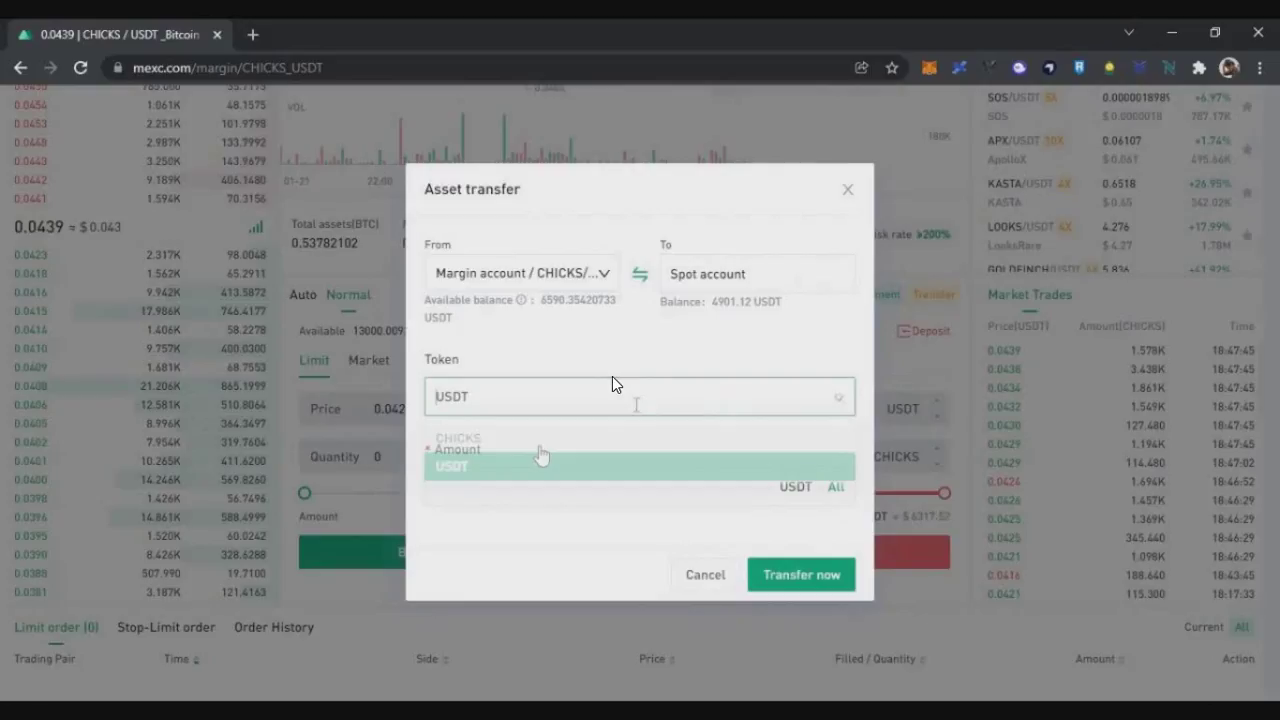
left_click(546, 437)
left_click(493, 496)
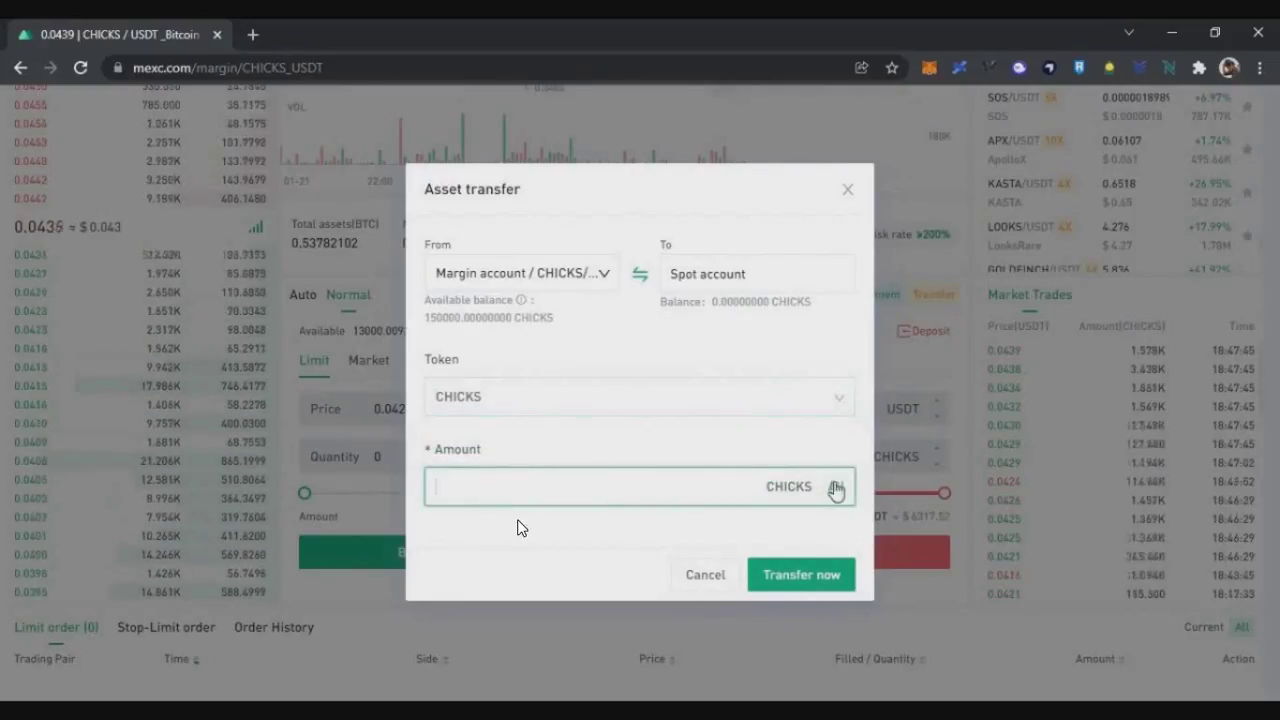
left_click(835, 486)
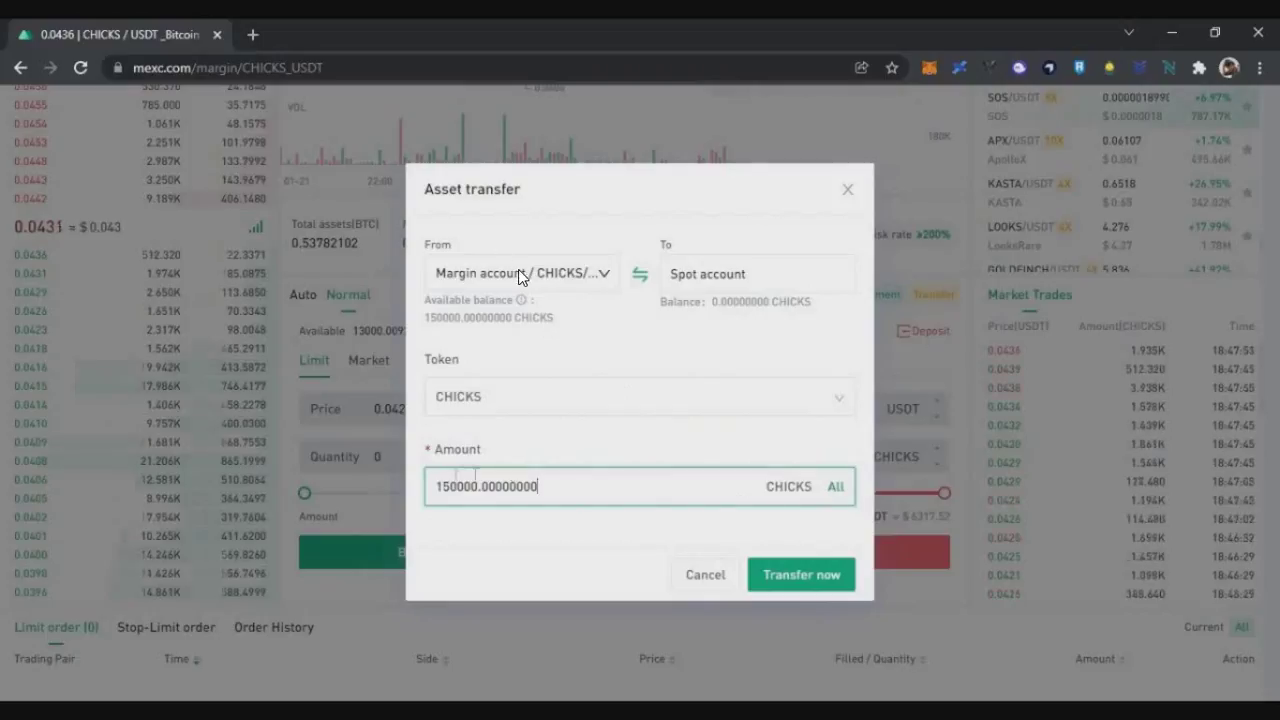
left_click(792, 575)
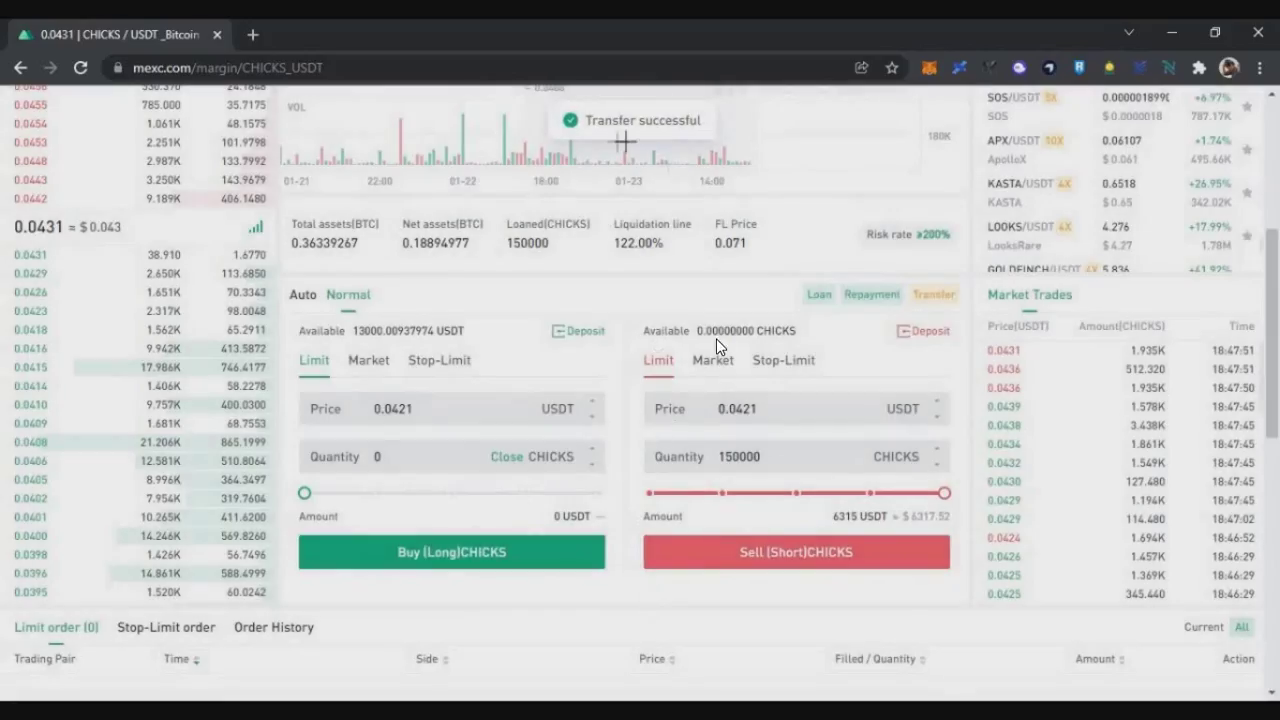
- Start a withdrawal from Assets Overview and pick the CHICKS SolChicks Token
scroll(687, 337, "up", 5)
mouse_move(1086, 112)
left_click(1086, 158)
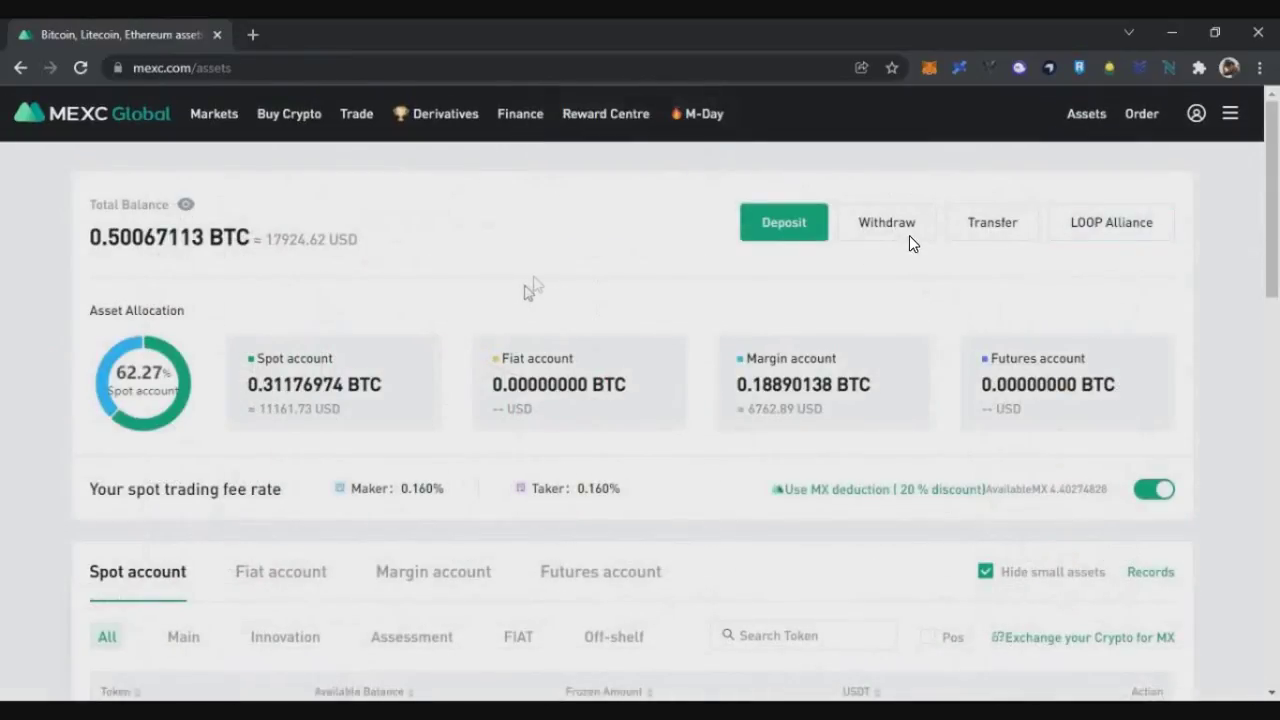
left_click(915, 227)
left_click(474, 366)
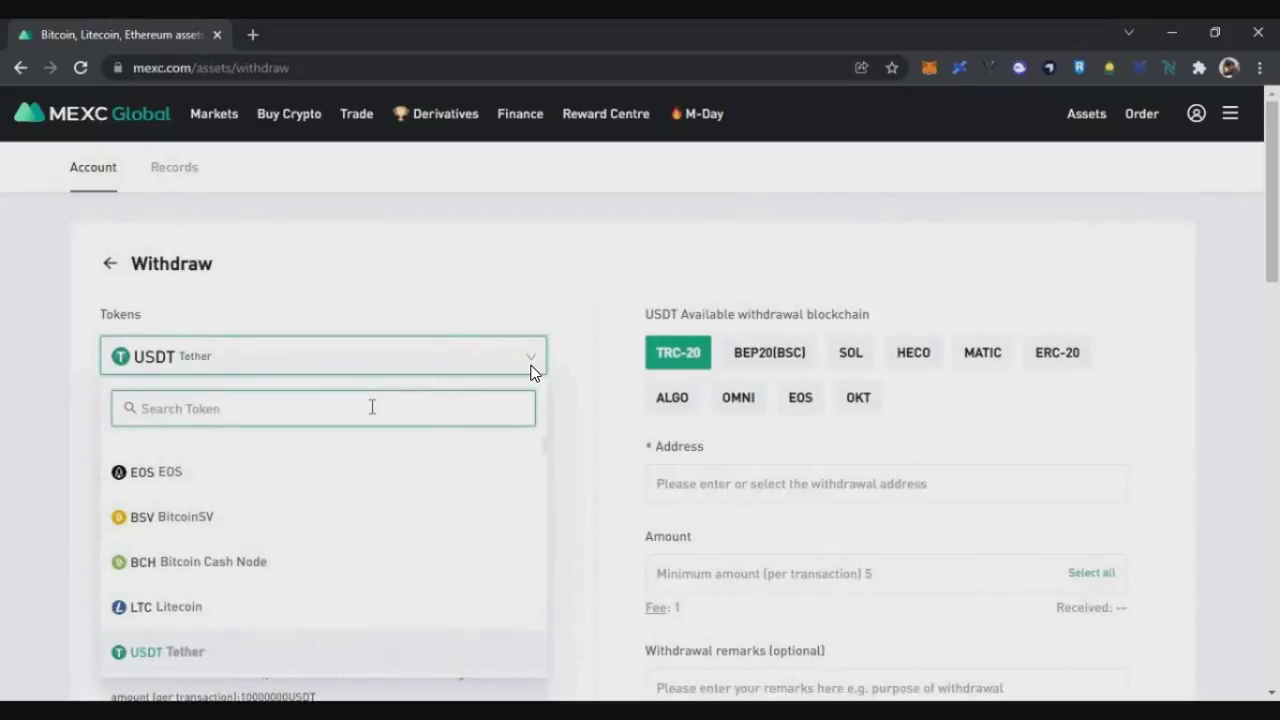
type("chick")
left_click(303, 457)
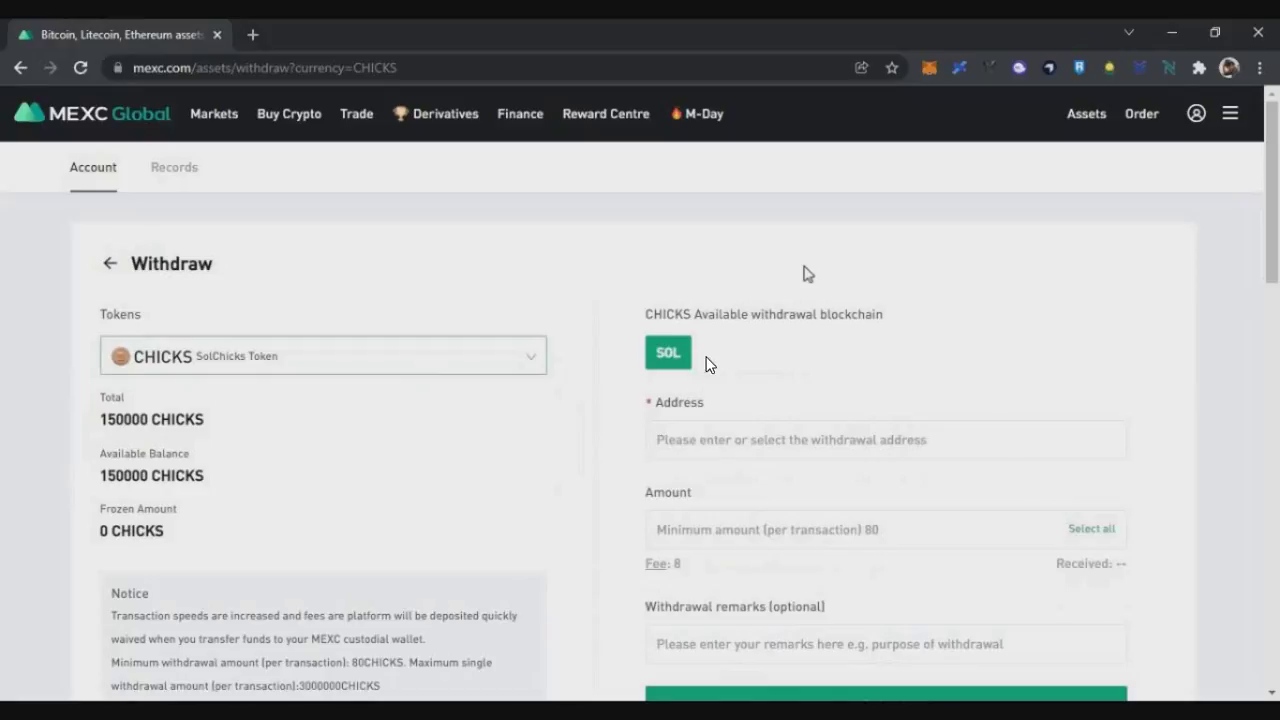
- Check the 150000 CHICKS available on the SOL chain with an 8 CHICKS fee
scroll(657, 293, "down", 1)
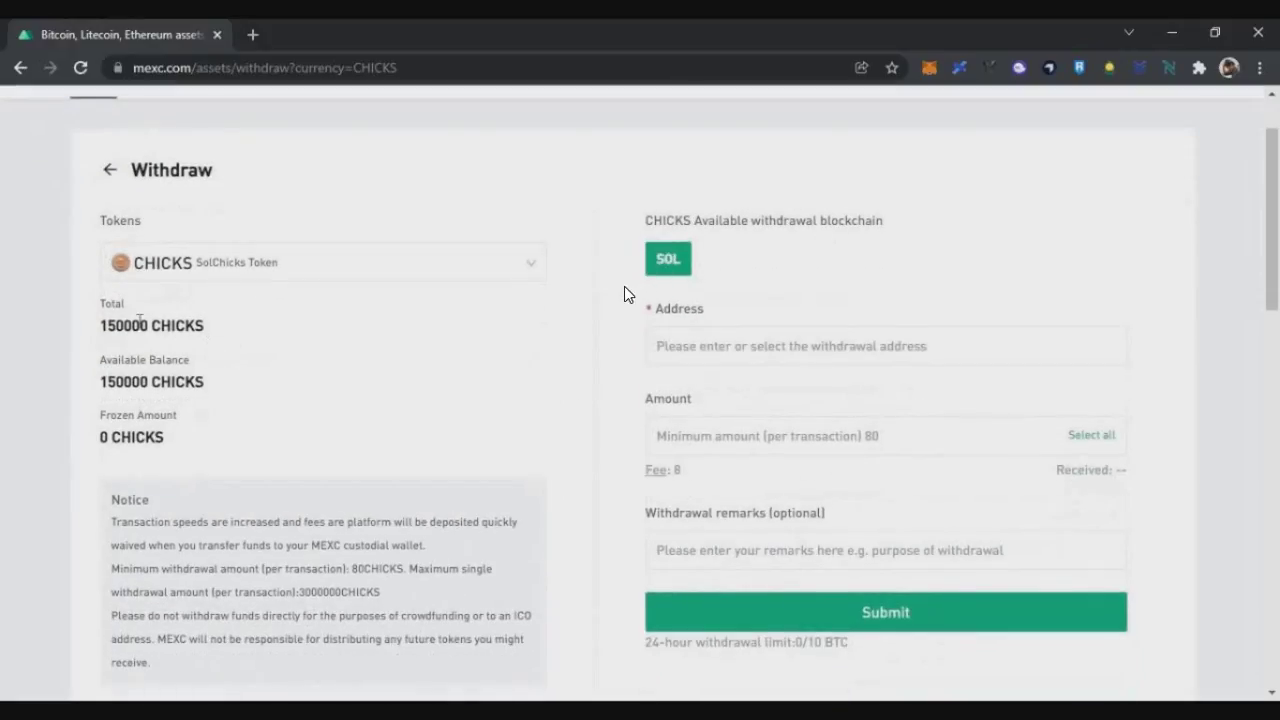
double_click(177, 325)
double_click(123, 325)
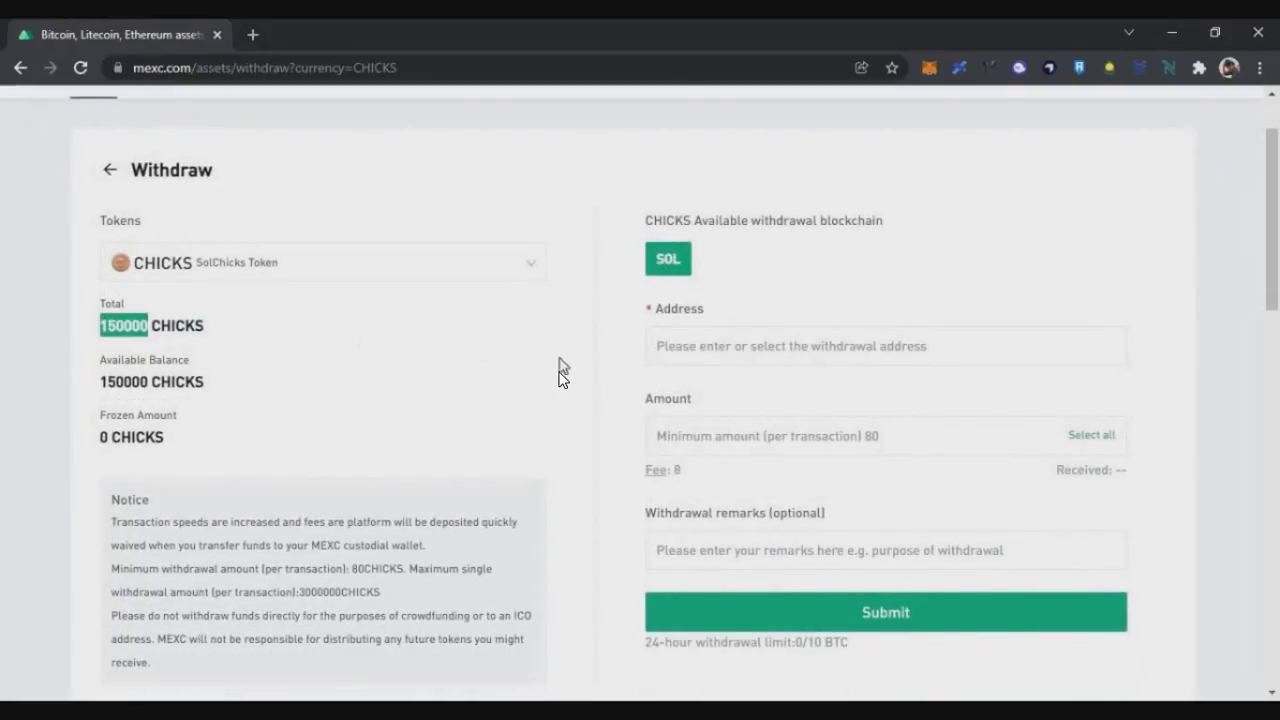
scroll(559, 358, "down", 2)
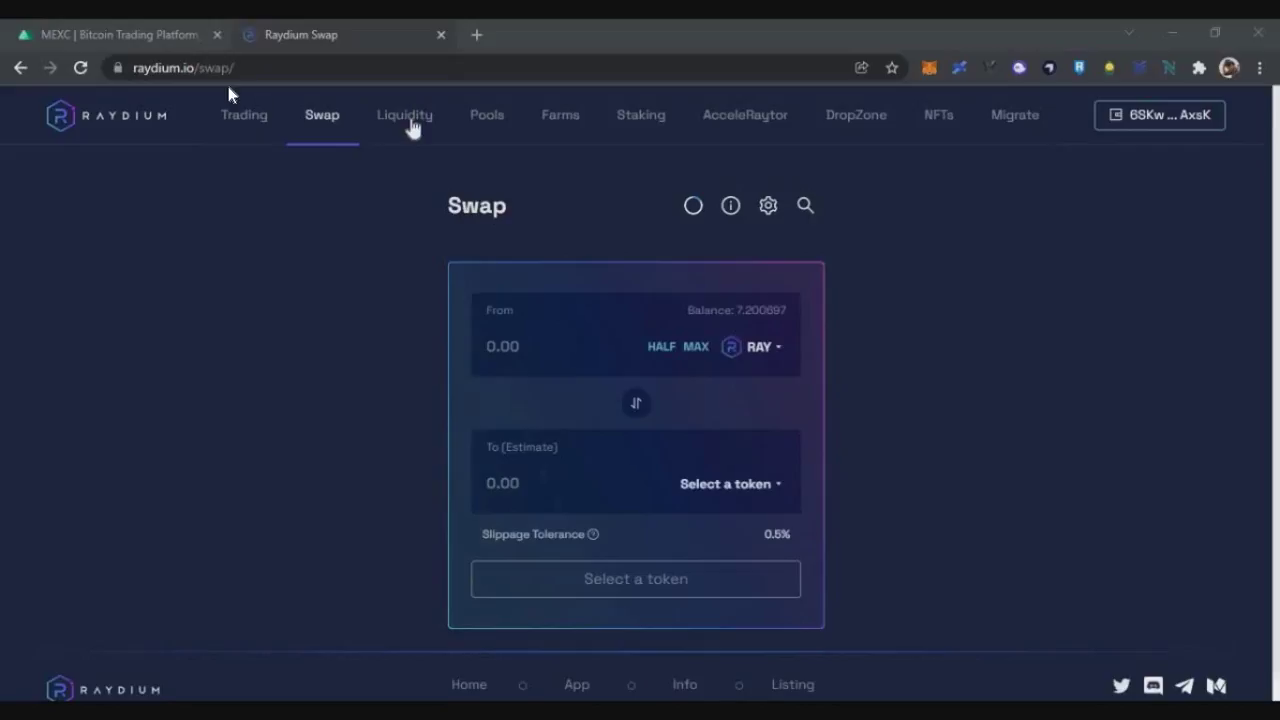
- Pair CHICKS with USDC in Liquidity and fill the maximum 149992 CHICKS, about 6352 USDC
left_click(410, 125)
left_click(785, 350)
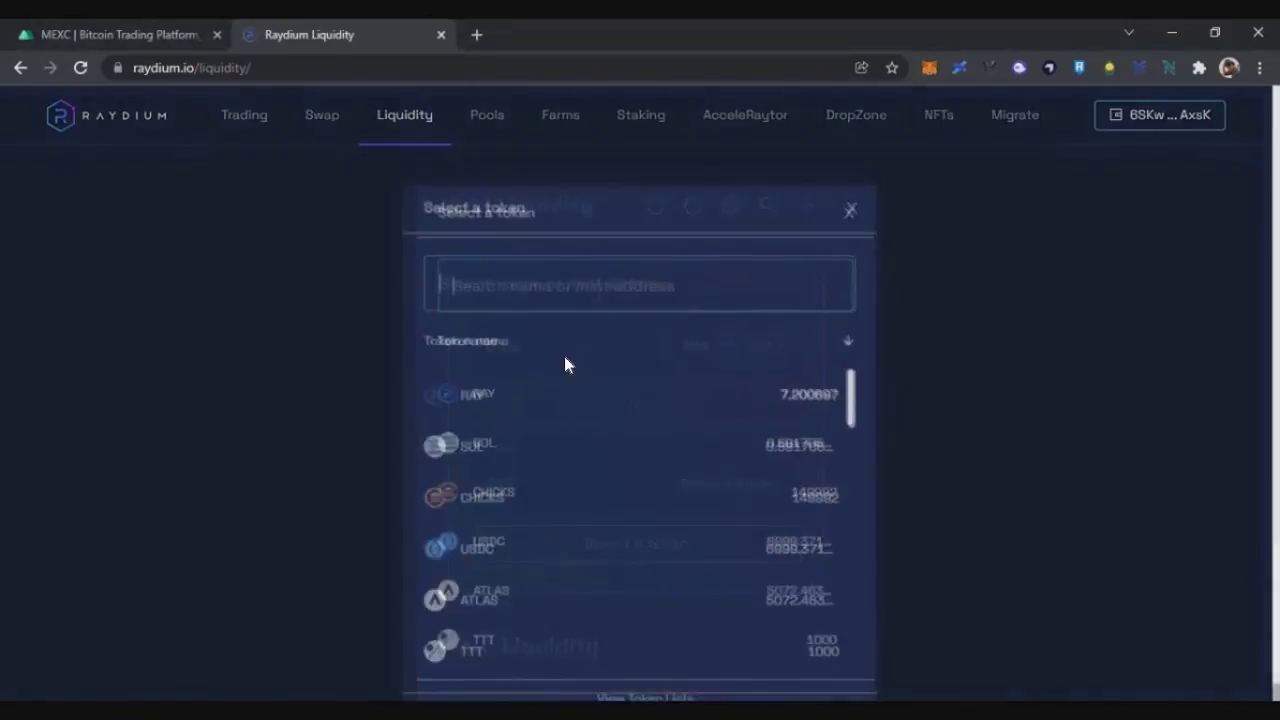
left_click(720, 500)
left_click(730, 484)
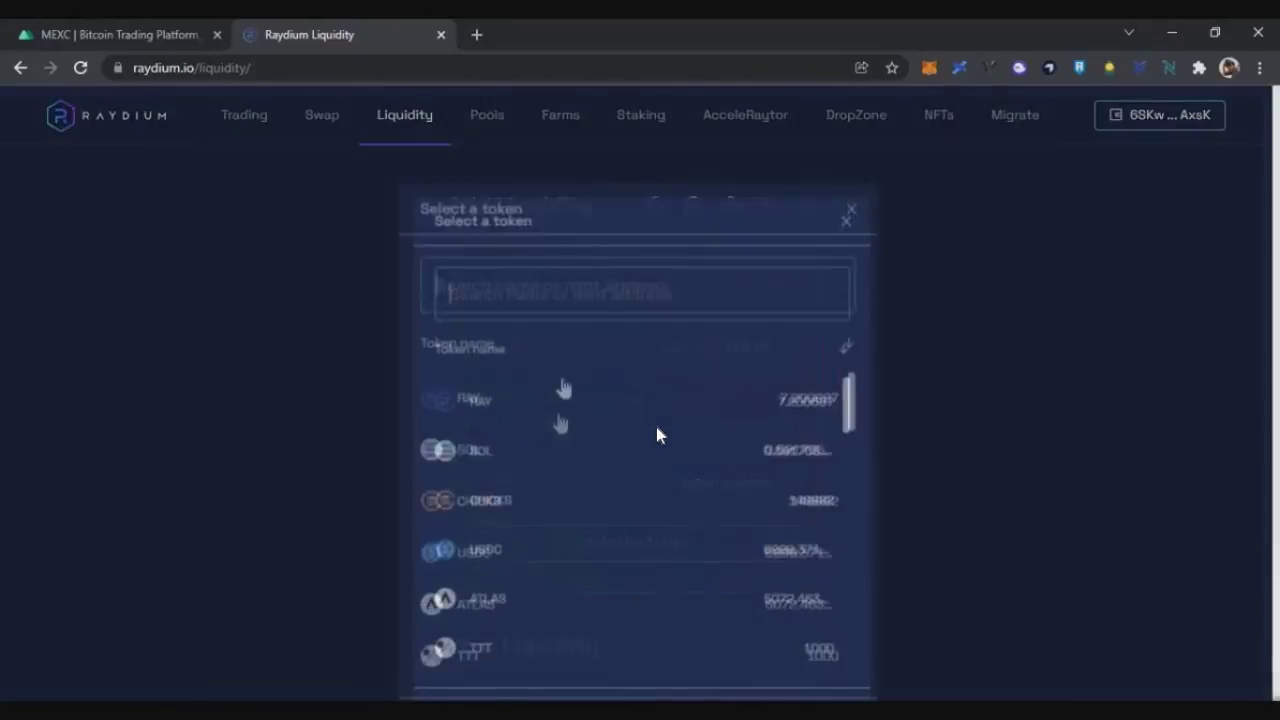
left_click(503, 557)
left_click(680, 349)
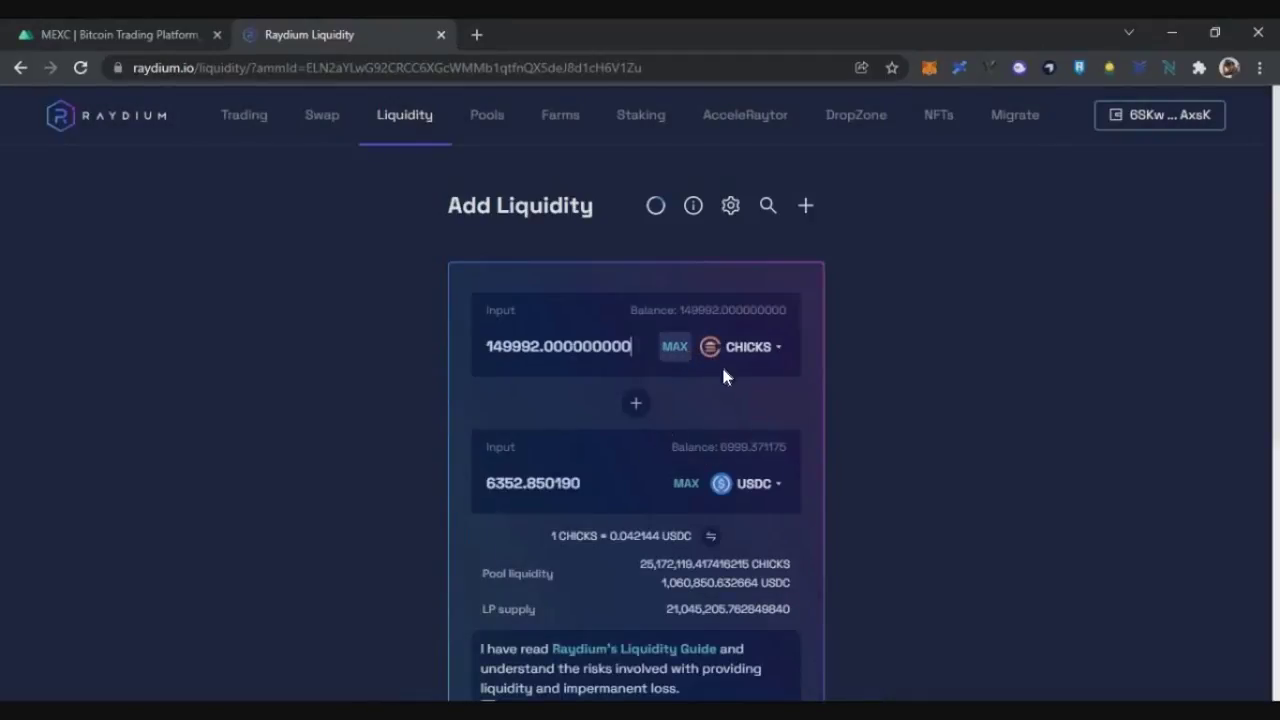
scroll(510, 495, "down", 1)
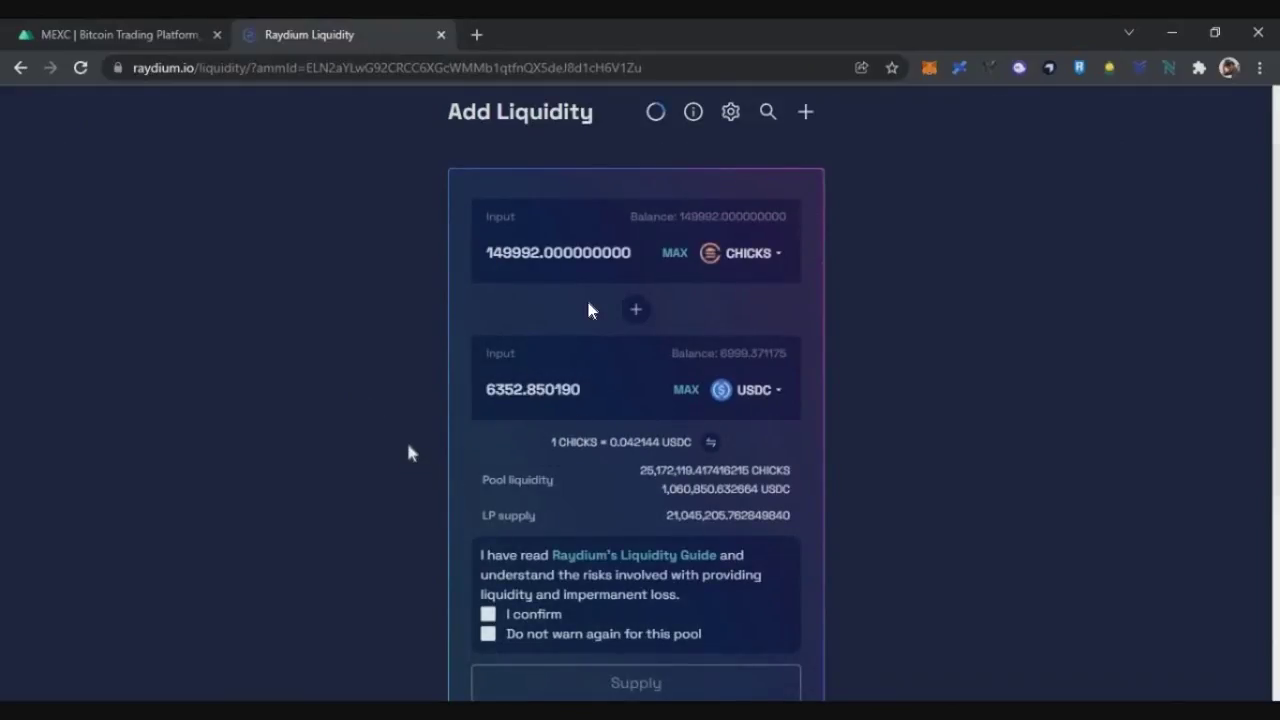
scroll(540, 440, "down", 1)
left_click(672, 162)
- Accept both pool warnings, supply the liquidity and approve it in the wallet
left_click(487, 521)
left_click(596, 540)
left_click(636, 589)
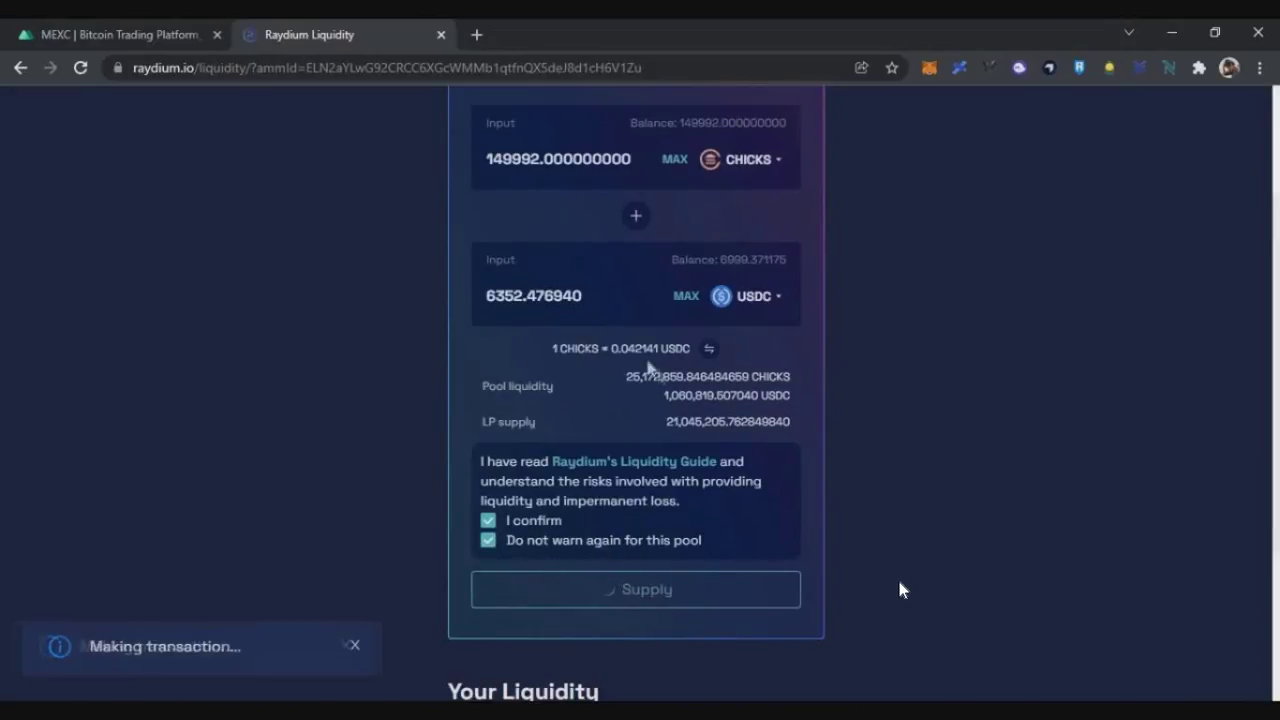
key("Return")
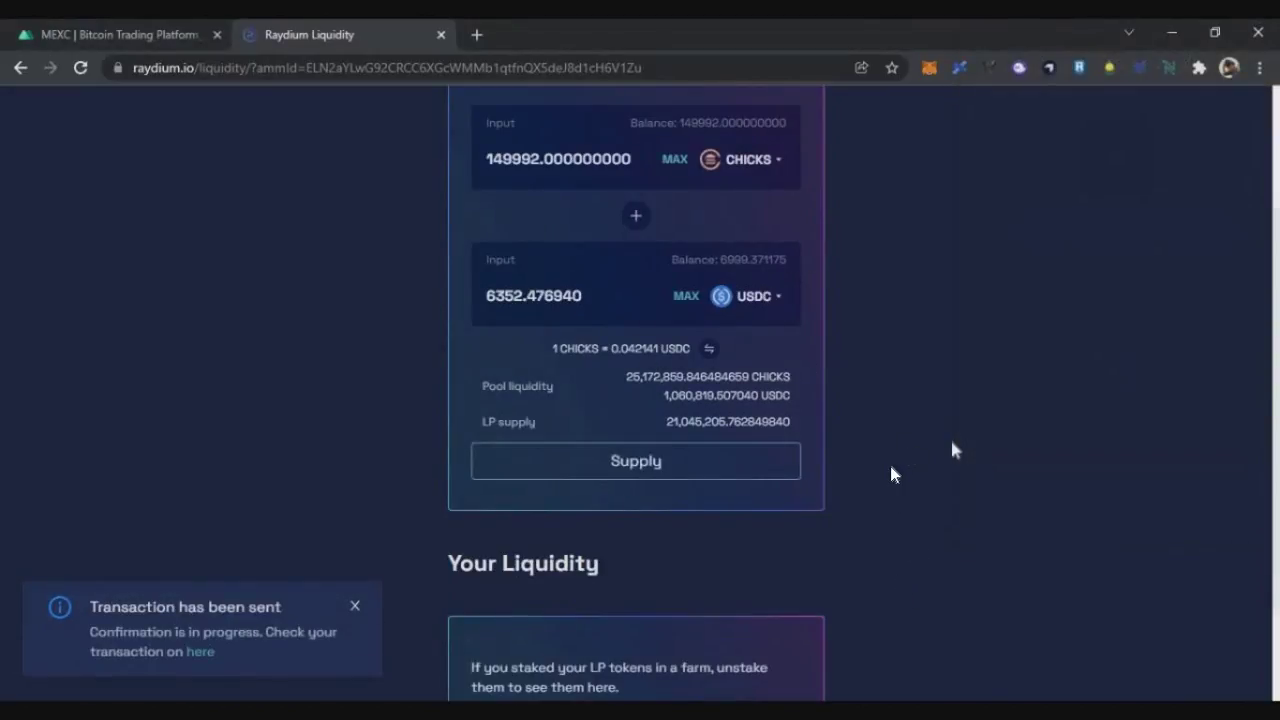
- Check the new CHICKS-USDC position of 125397.453287355 pool tokens, then go to Farms
scroll(890, 466, "up", 1)
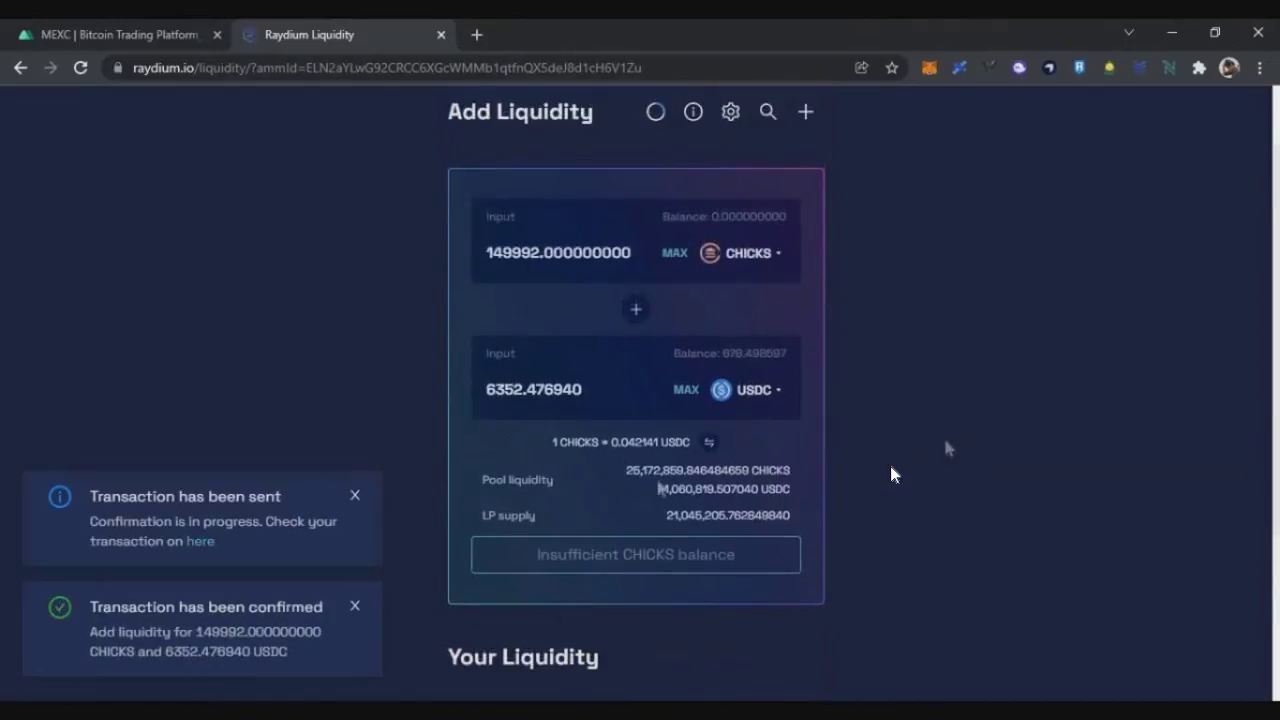
scroll(729, 466, "down", 3)
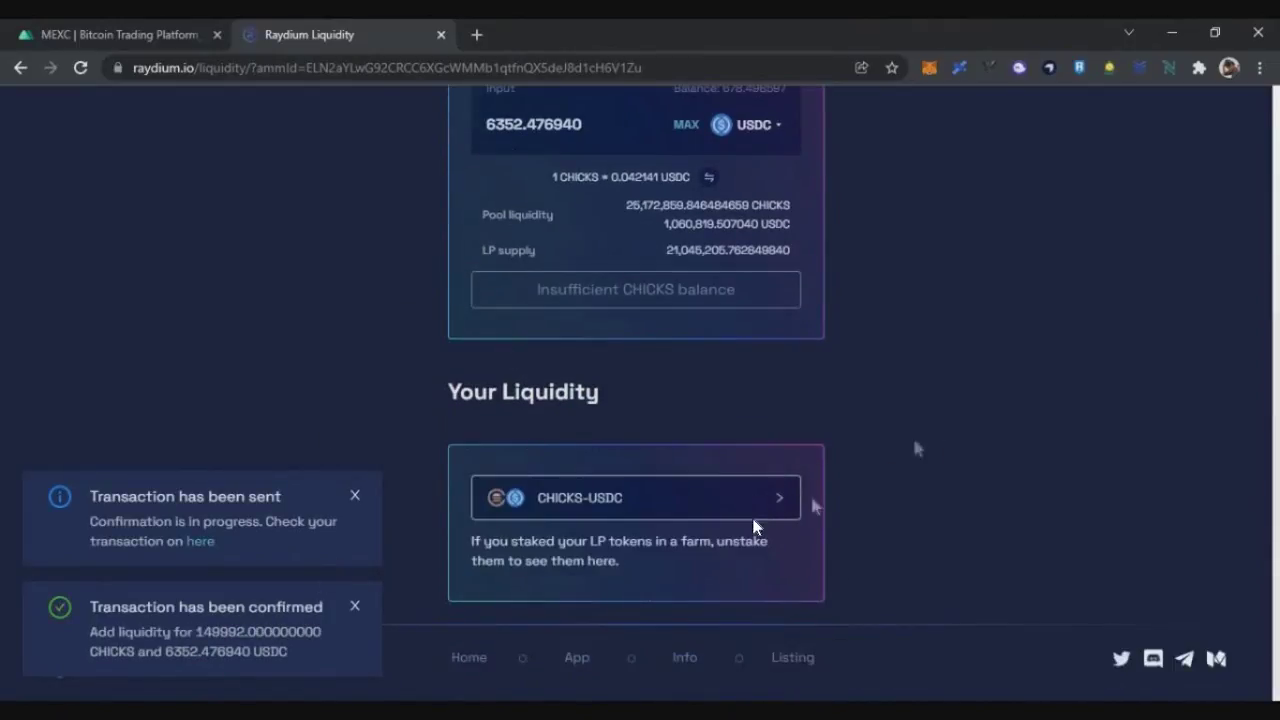
left_click(790, 505)
scroll(700, 450, "down", 1)
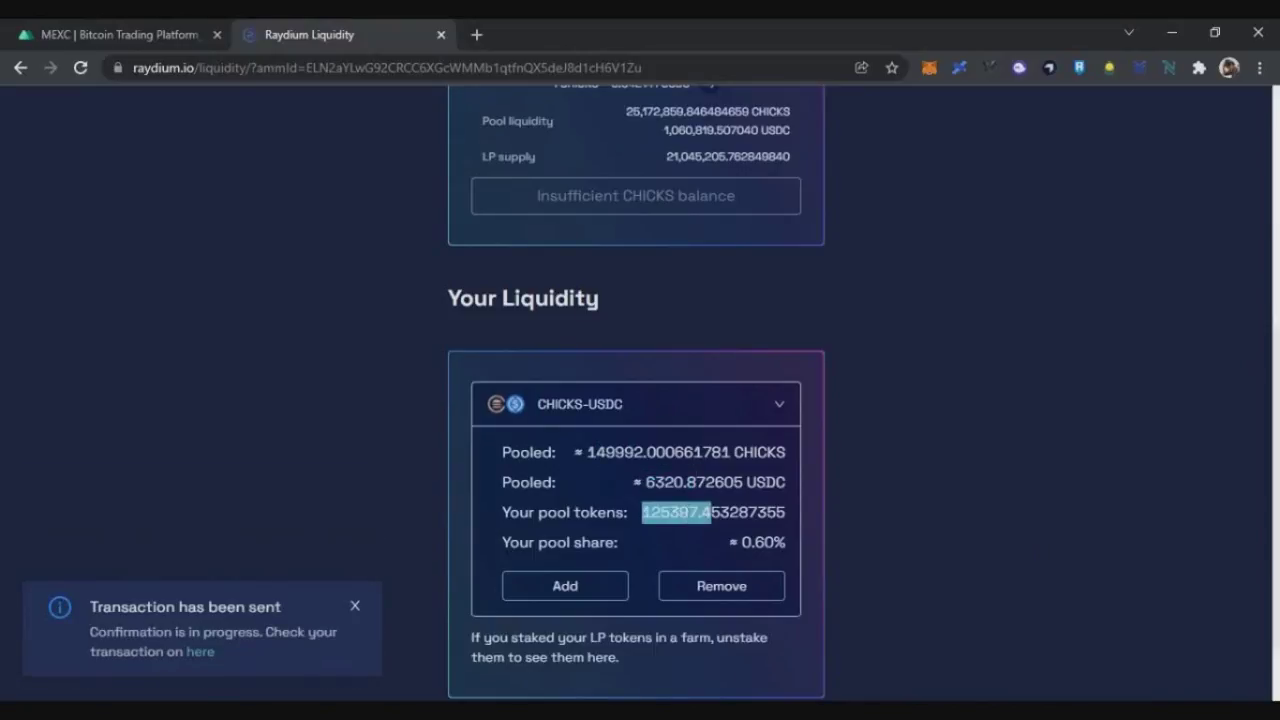
scroll(405, 470, "up", 5)
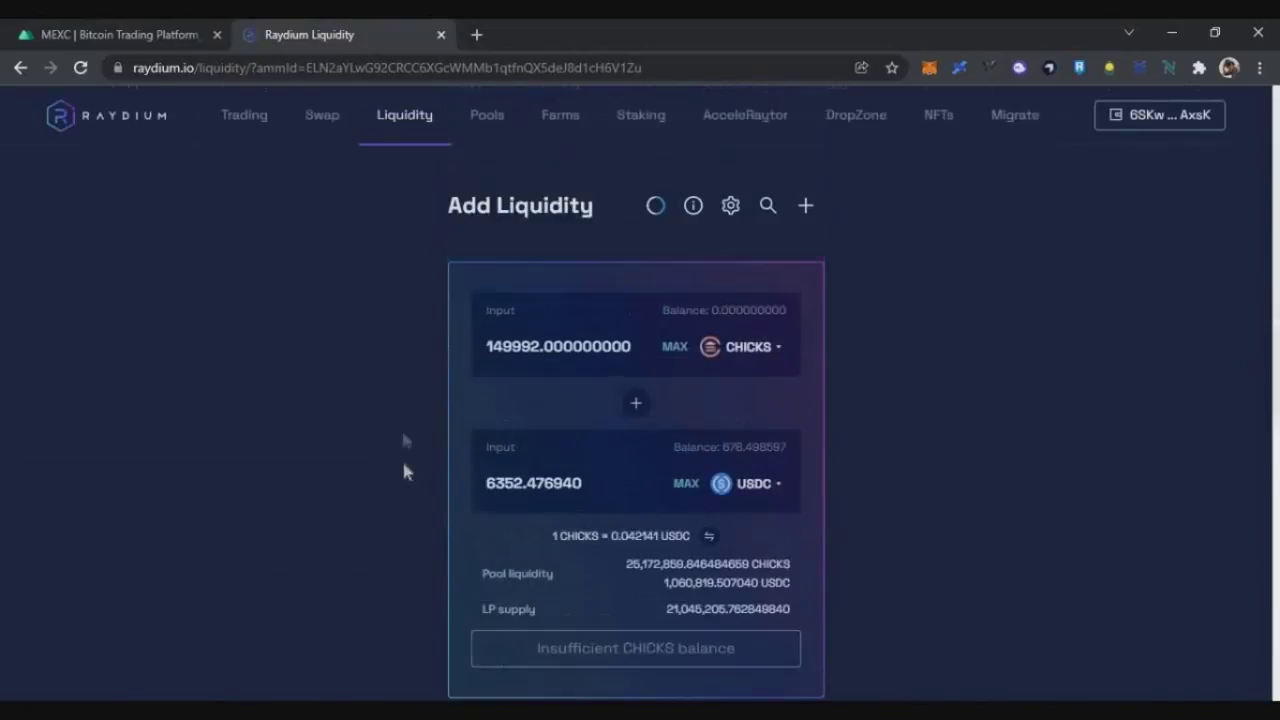
left_click(562, 116)
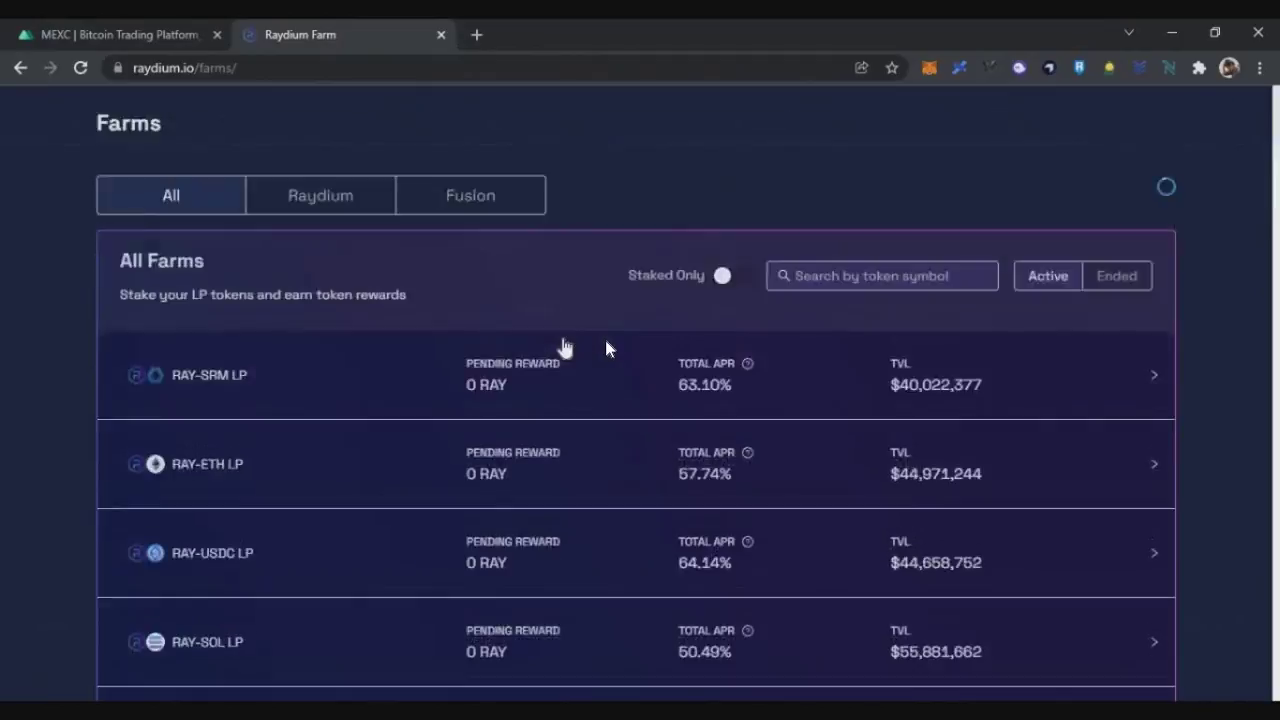
- Expand the CHICKS-USDC LP farm, check its 208.12% total APR, and begin staking
scroll(605, 350, "down", 10)
scroll(330, 400, "down", 3)
scroll(251, 420, "down", 2)
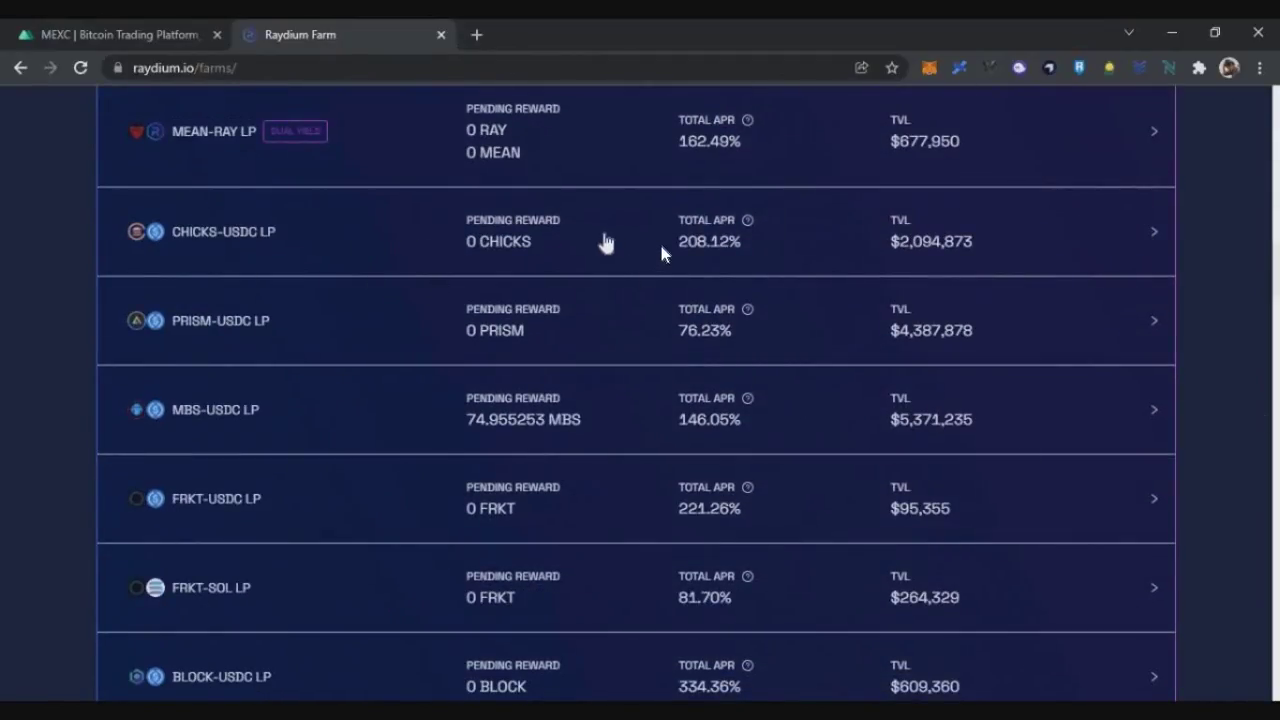
left_click(634, 237)
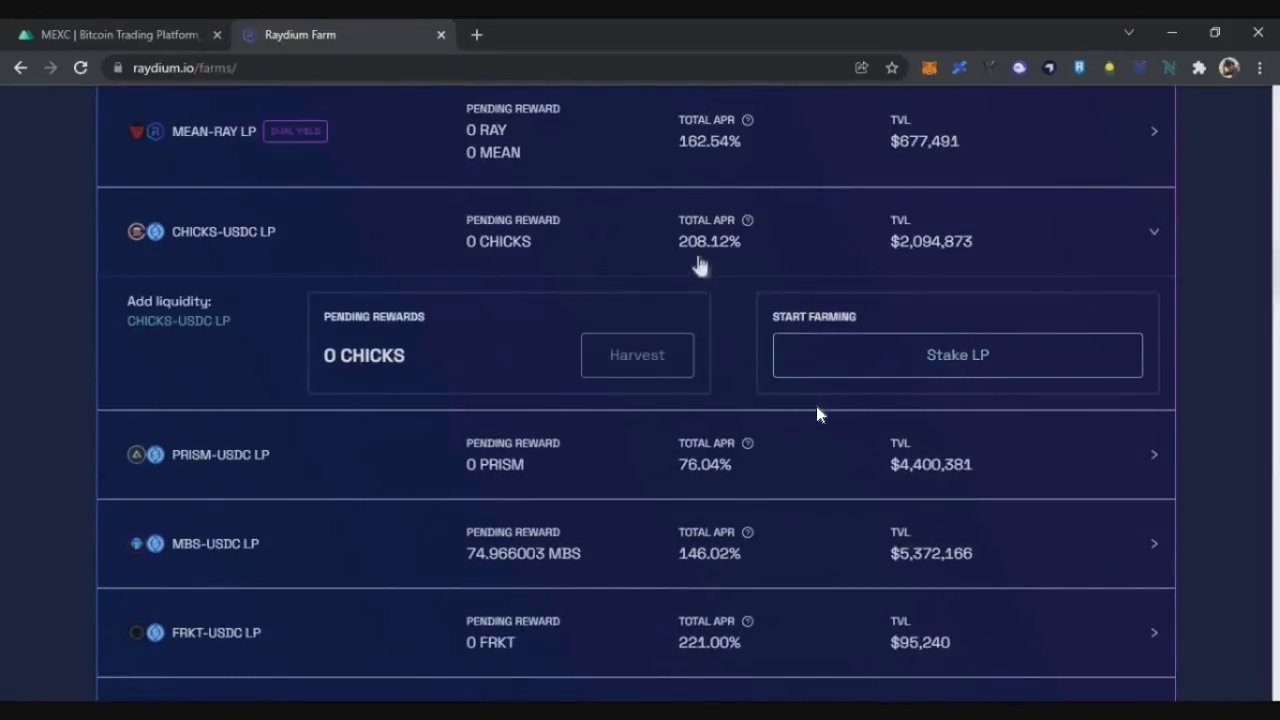
left_click_drag(741, 258, 688, 244)
mouse_move(749, 221)
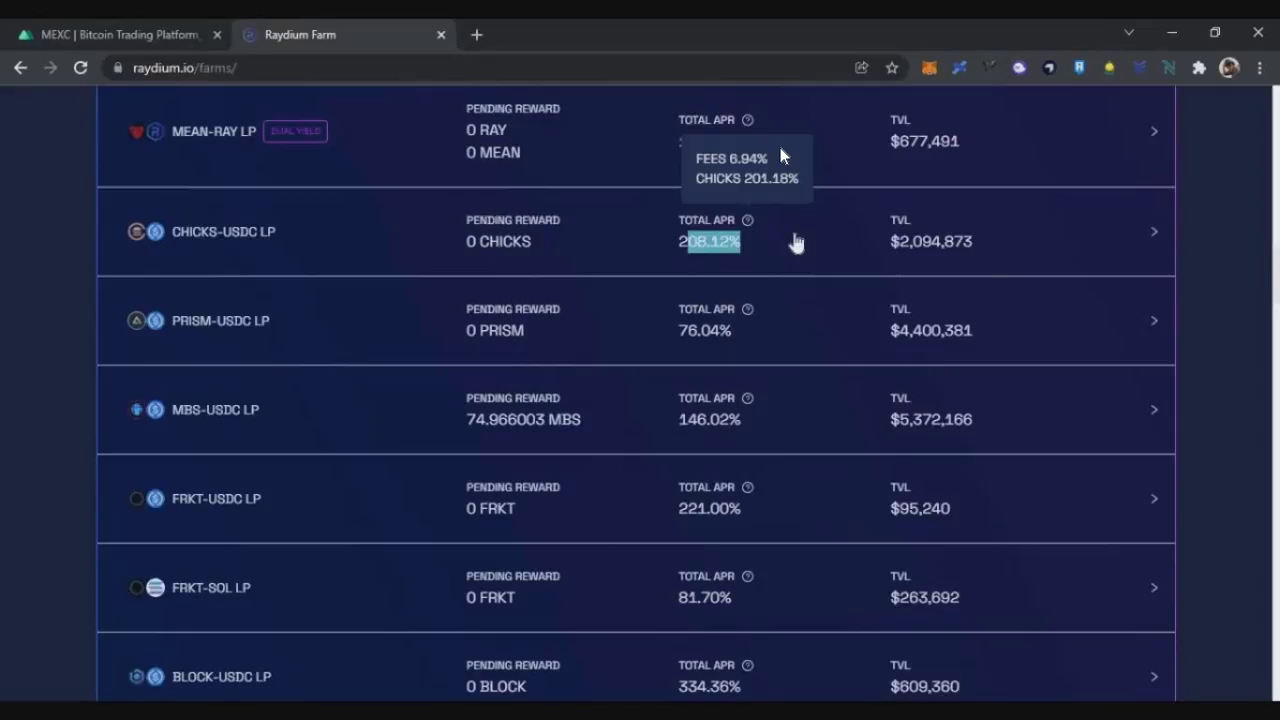
left_click(796, 243)
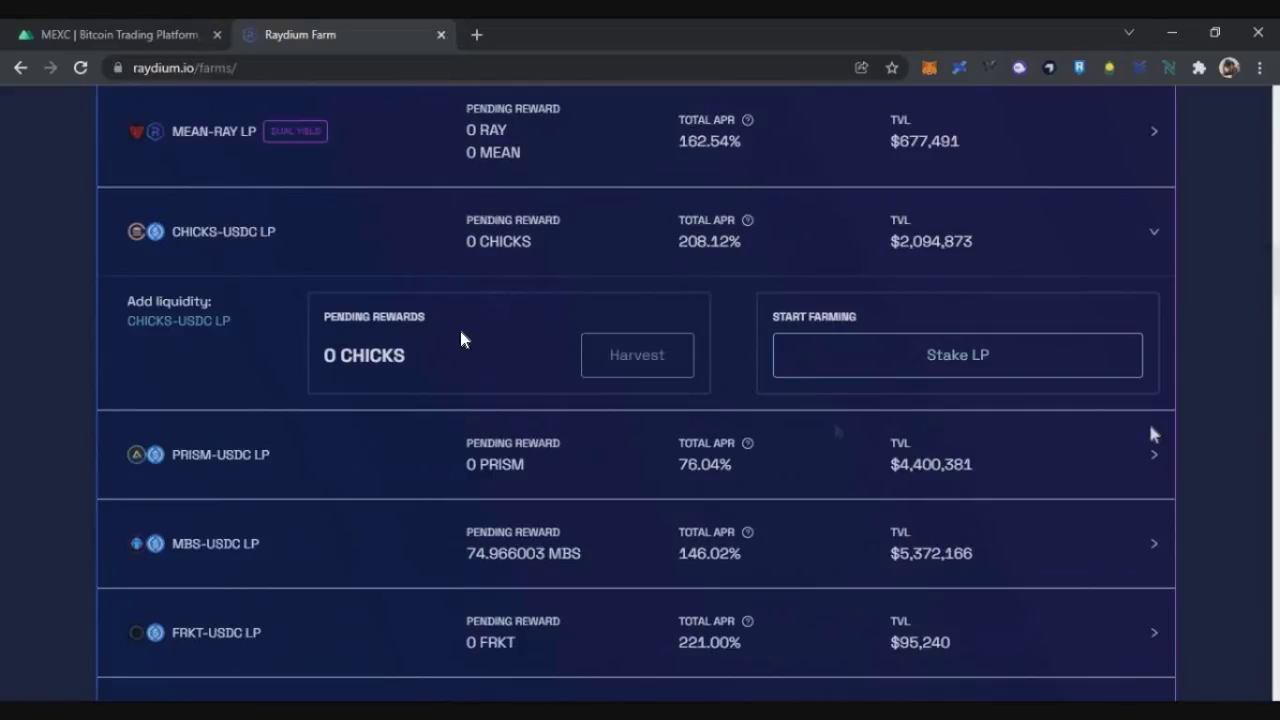
left_click(843, 371)
- Stake all 125397.453287355 LP tokens and note the $12,642.14 staked value
left_click(672, 400)
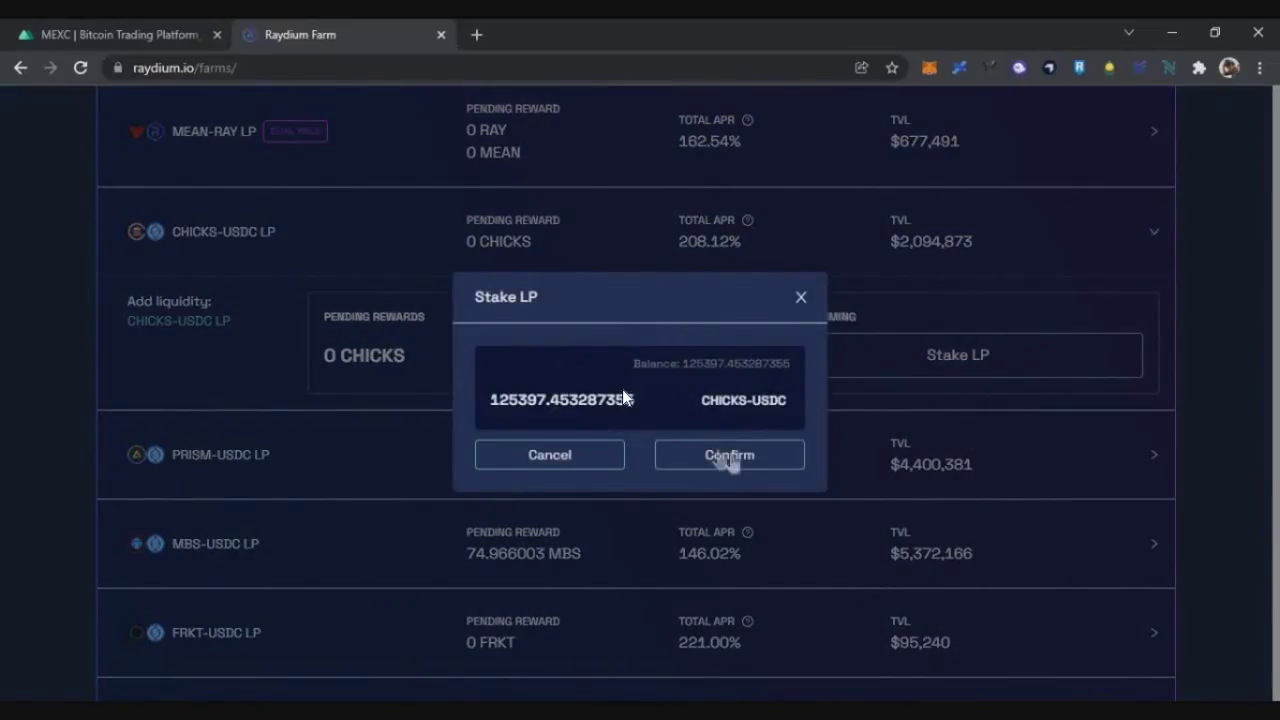
left_click(730, 458)
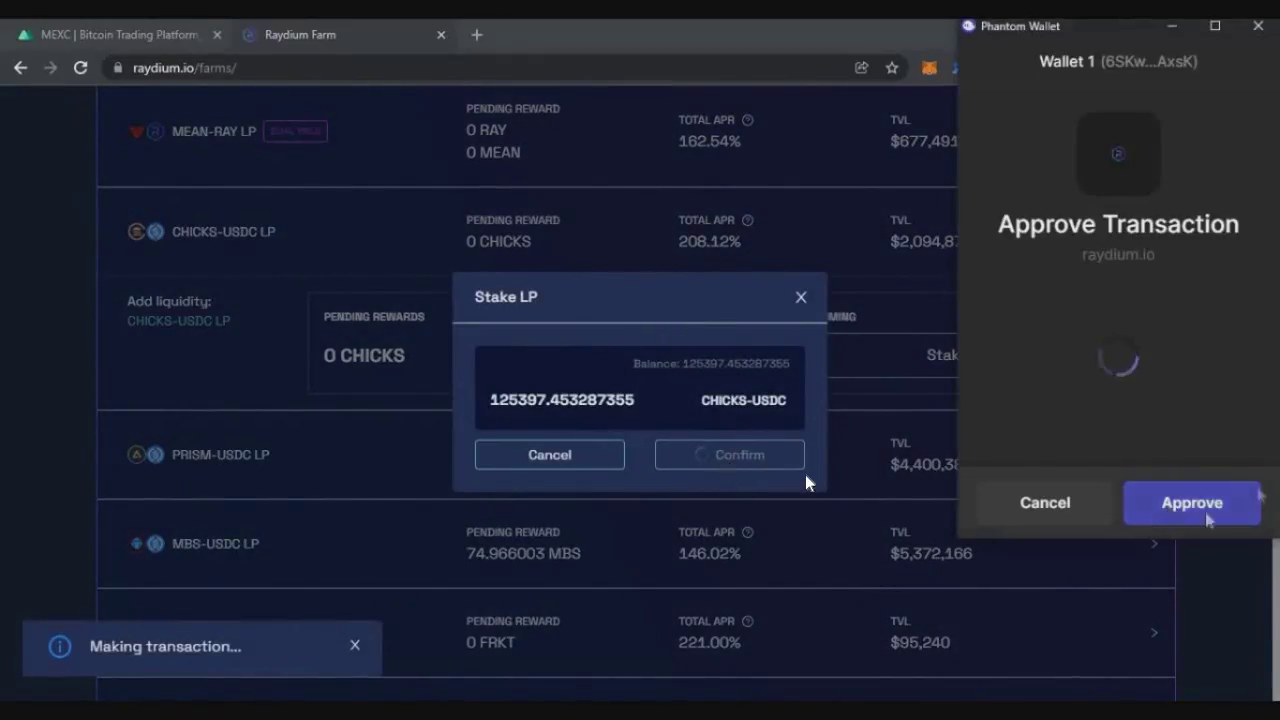
left_click(1206, 510)
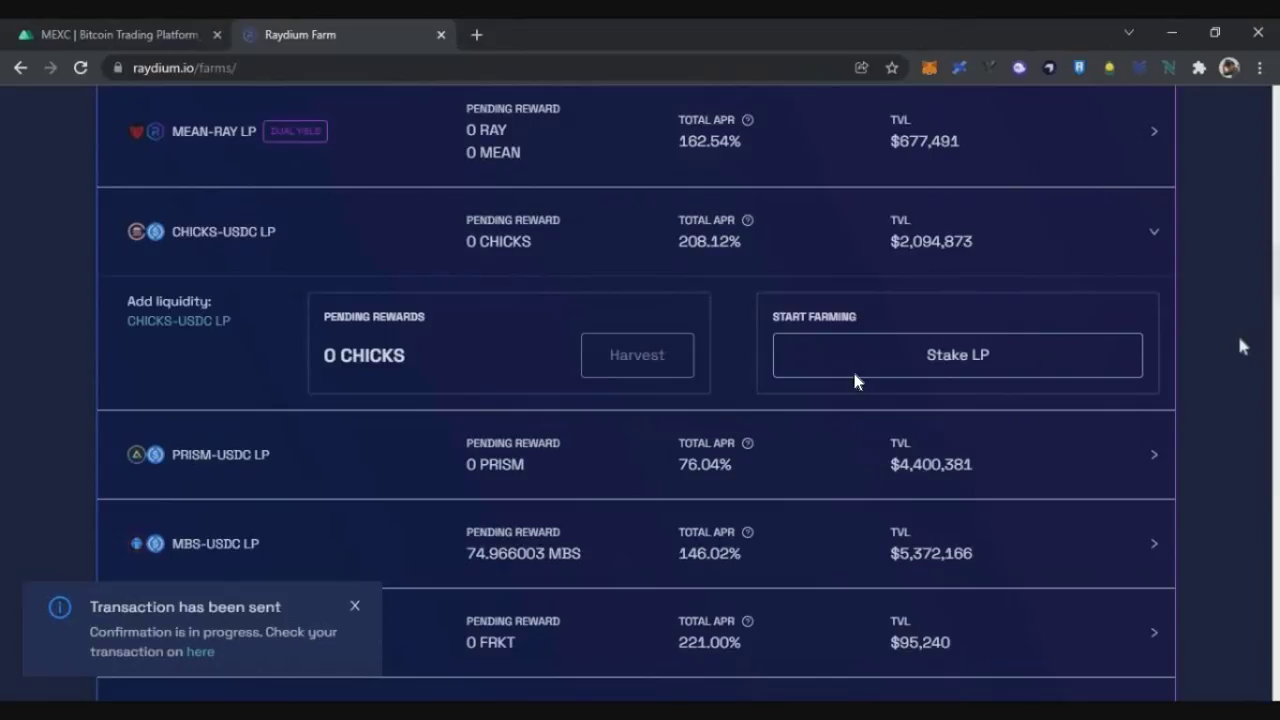
left_click_drag(787, 367, 793, 397)
left_click(793, 397)
- Harvest the pending CHICKS rewards from the farm
left_click(441, 348)
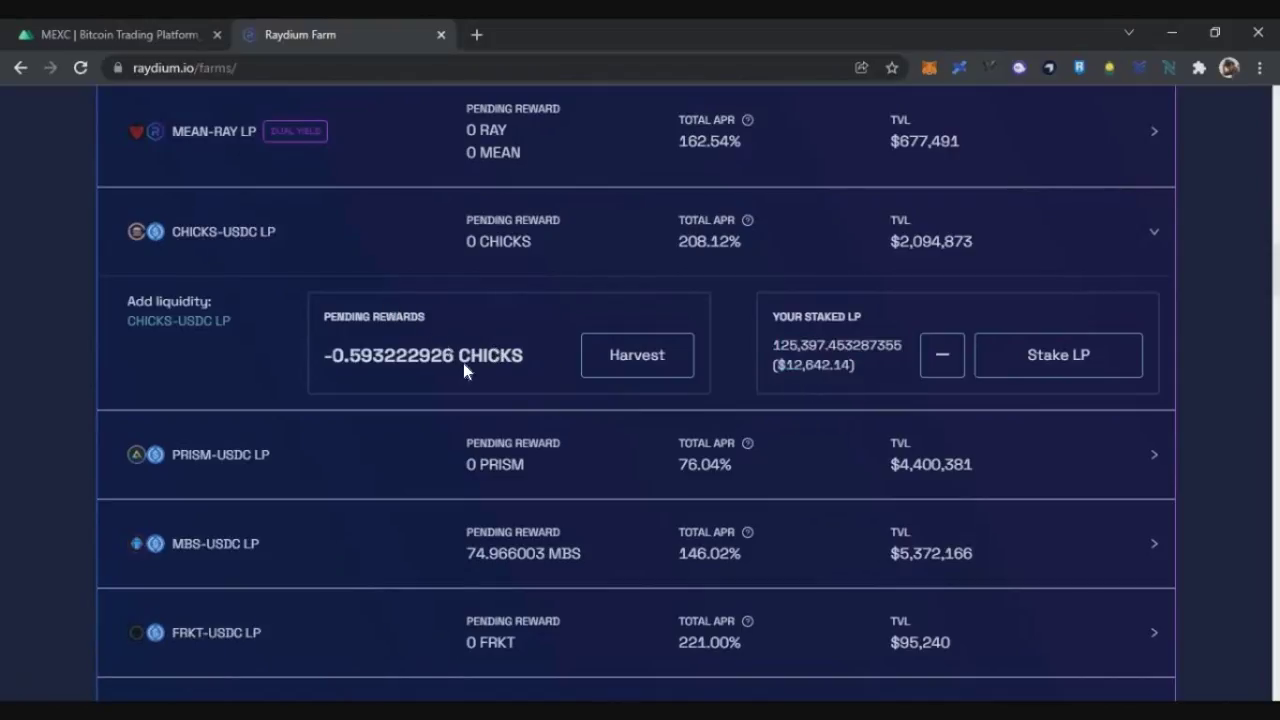
left_click_drag(420, 355, 254, 337)
left_click(646, 354)
- Try harvesting the 1.3315 pending CHICKS reward, then reject the Phantom wallet request
scroll(153, 395, "up", 15)
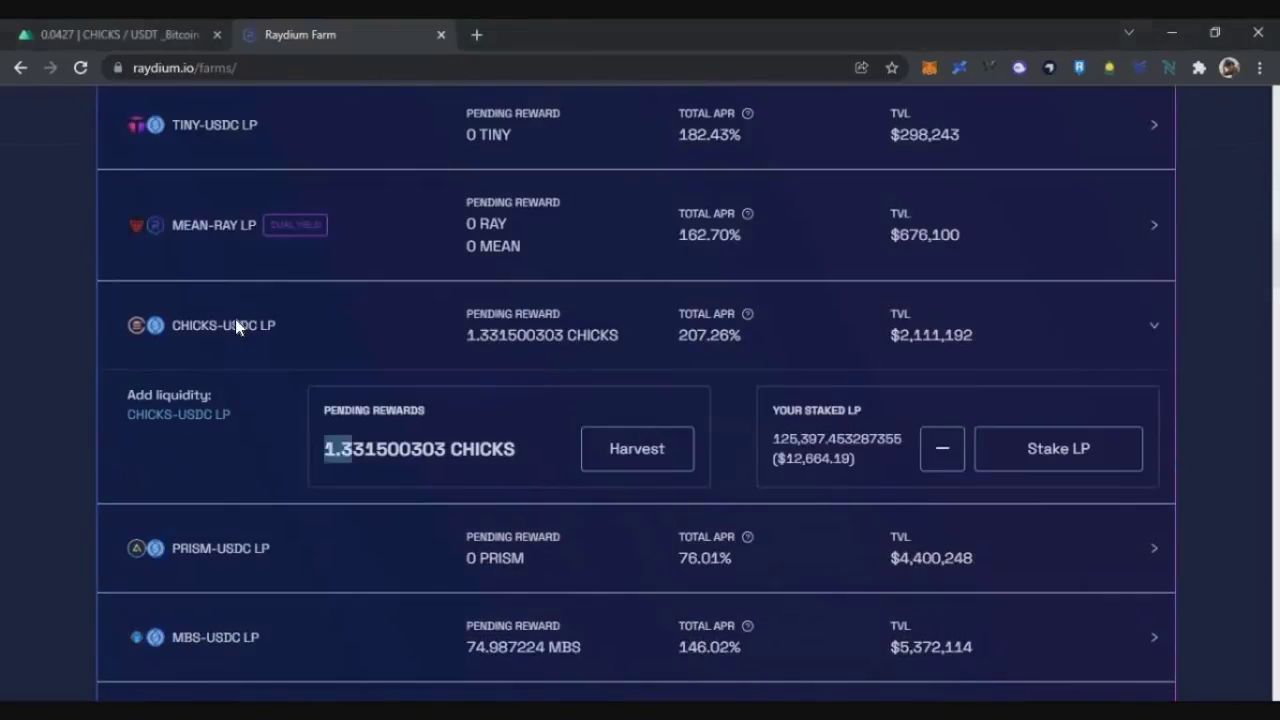
left_click_drag(322, 449, 400, 451)
left_click(340, 456)
left_click(638, 462)
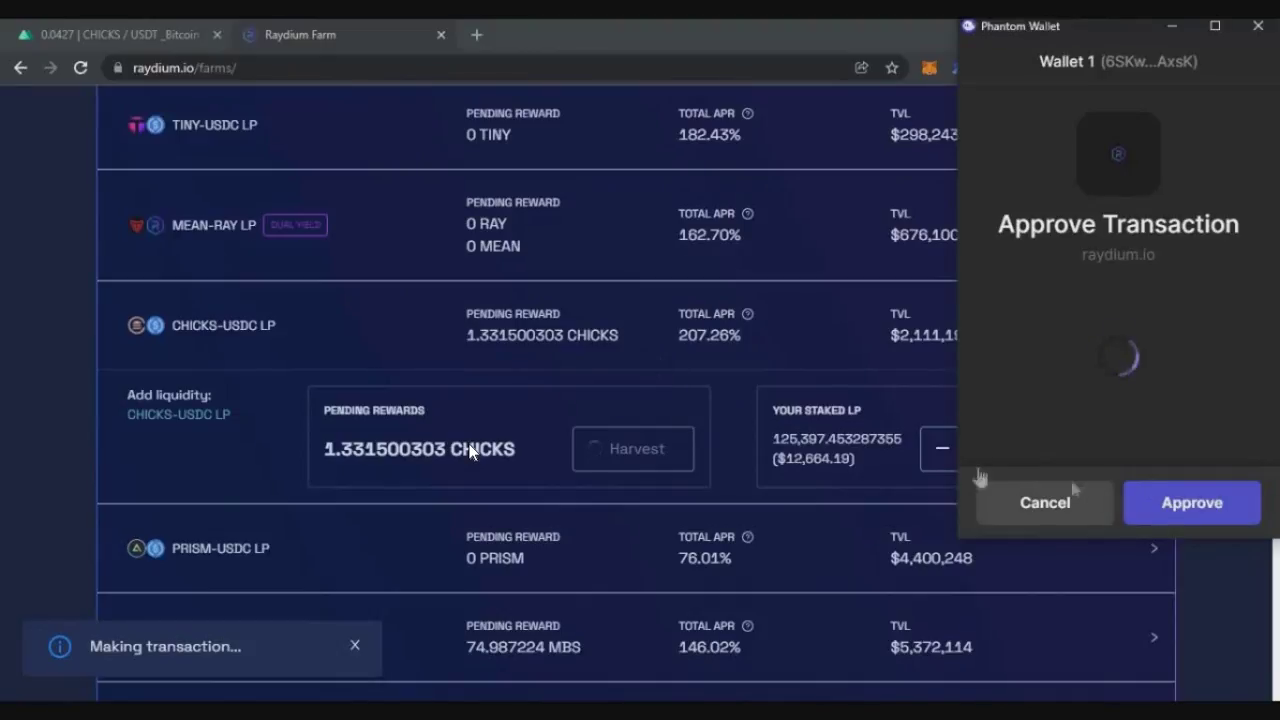
left_click(1073, 492)
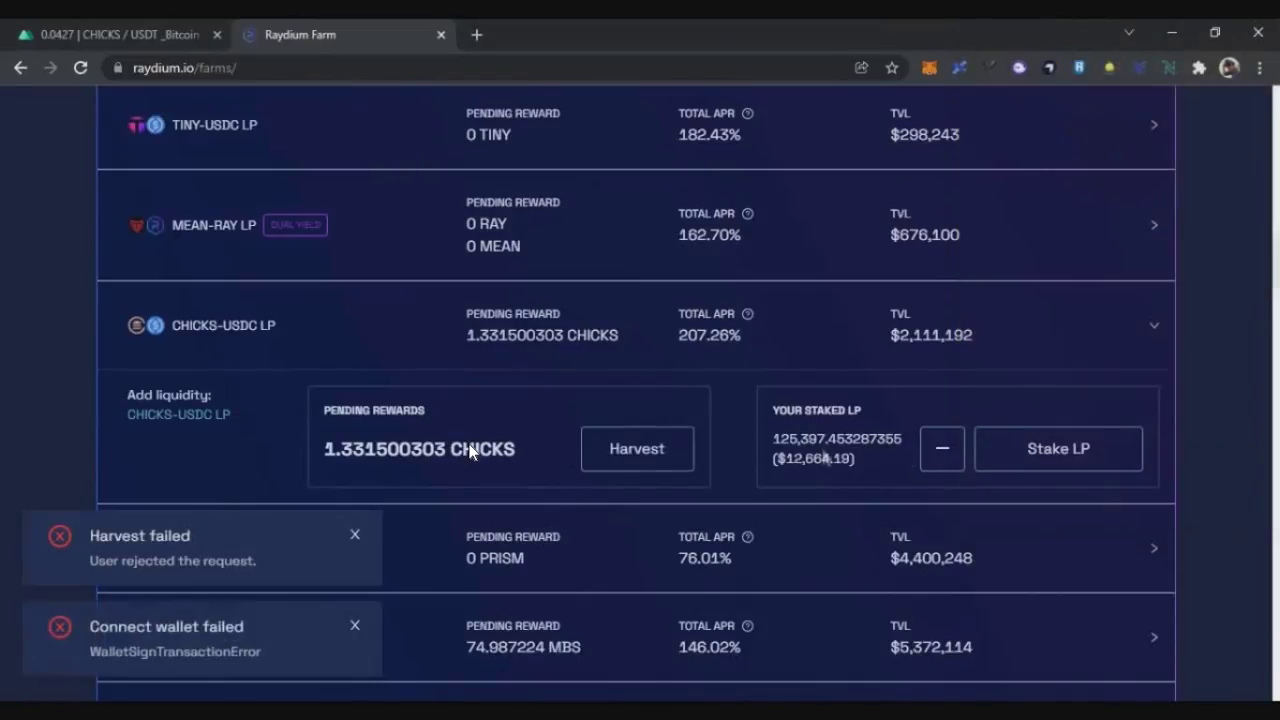
- Fill the unstake form with the MAX LP balance, cancel it, and return to Excel
left_click(942, 452)
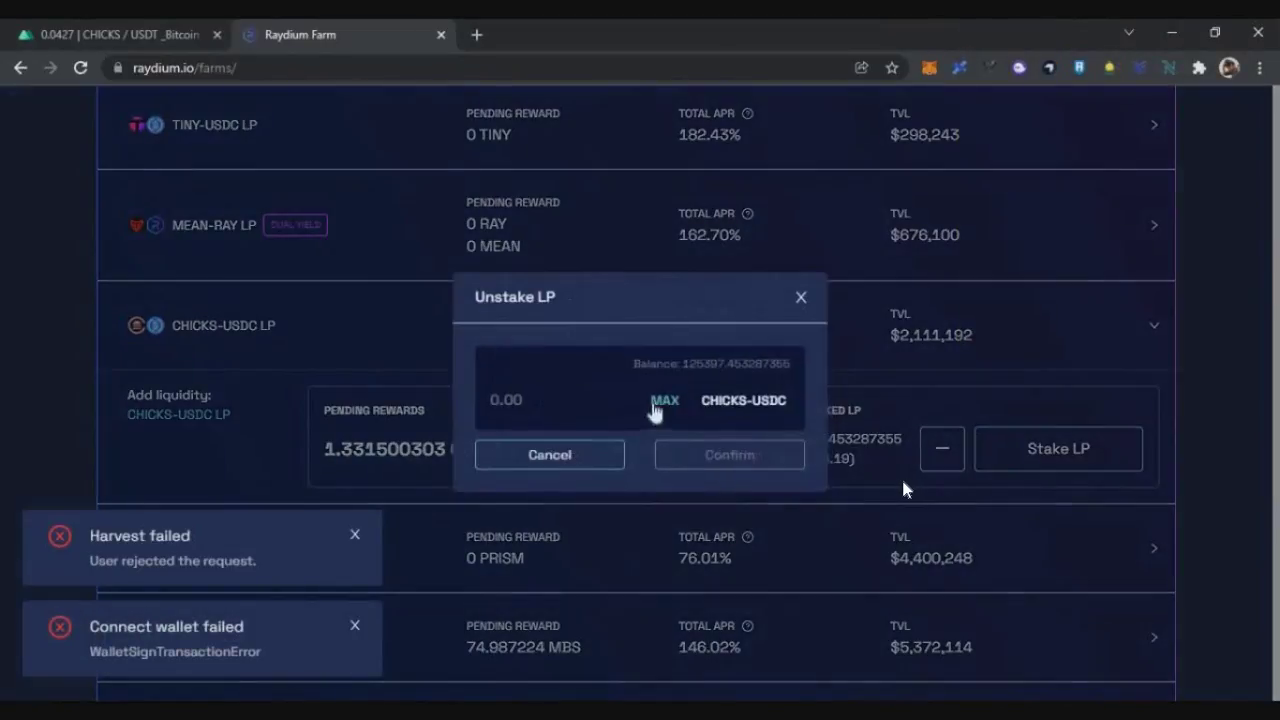
left_click(657, 398)
left_click(801, 297)
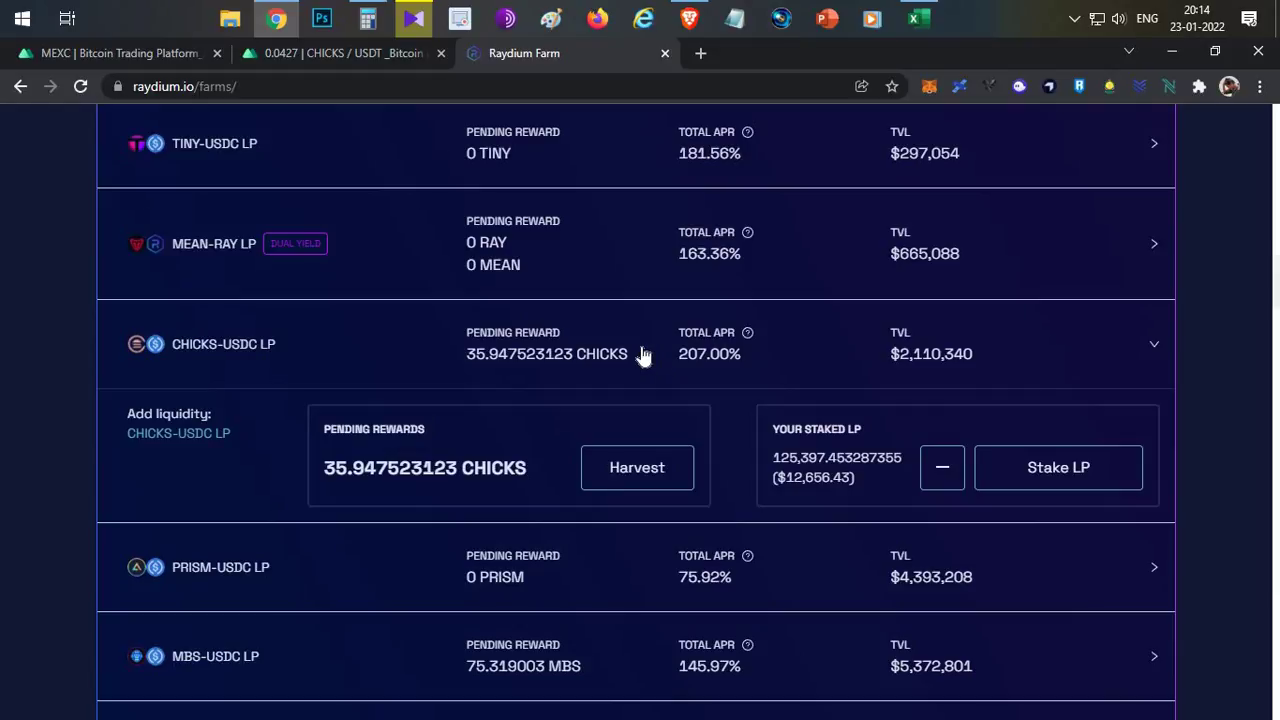
left_click(910, 18)
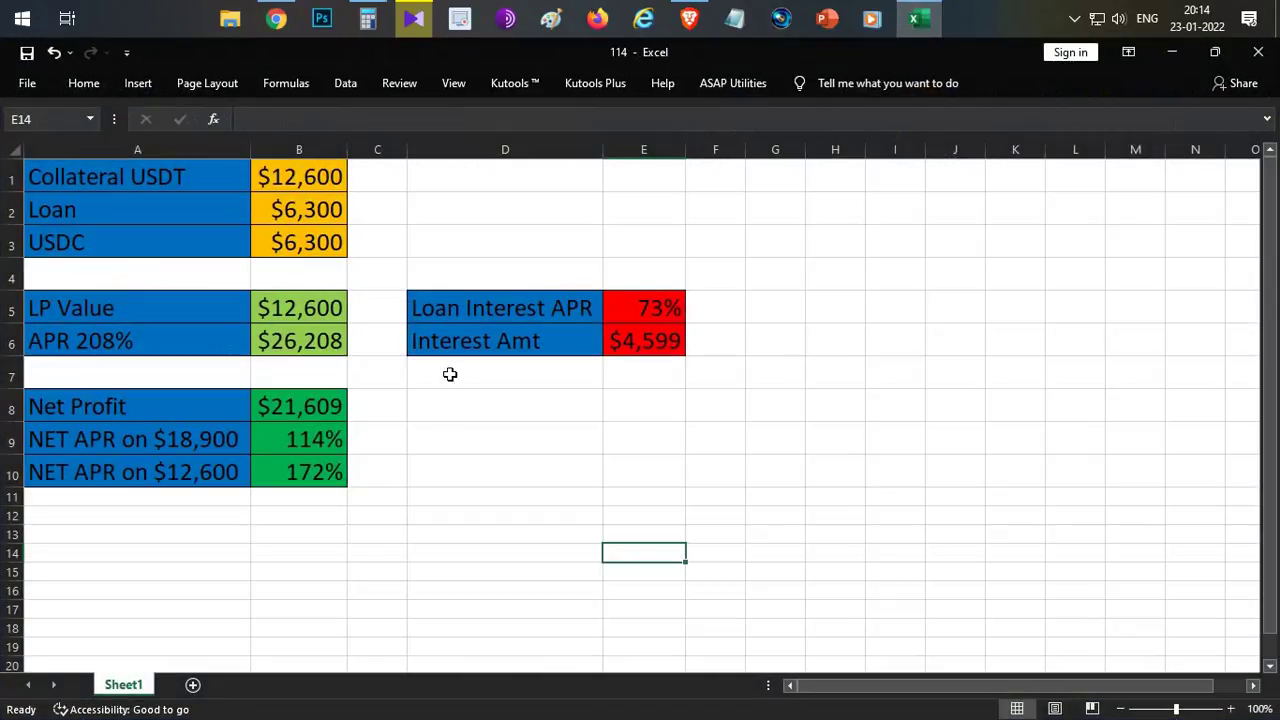
left_click(460, 445)
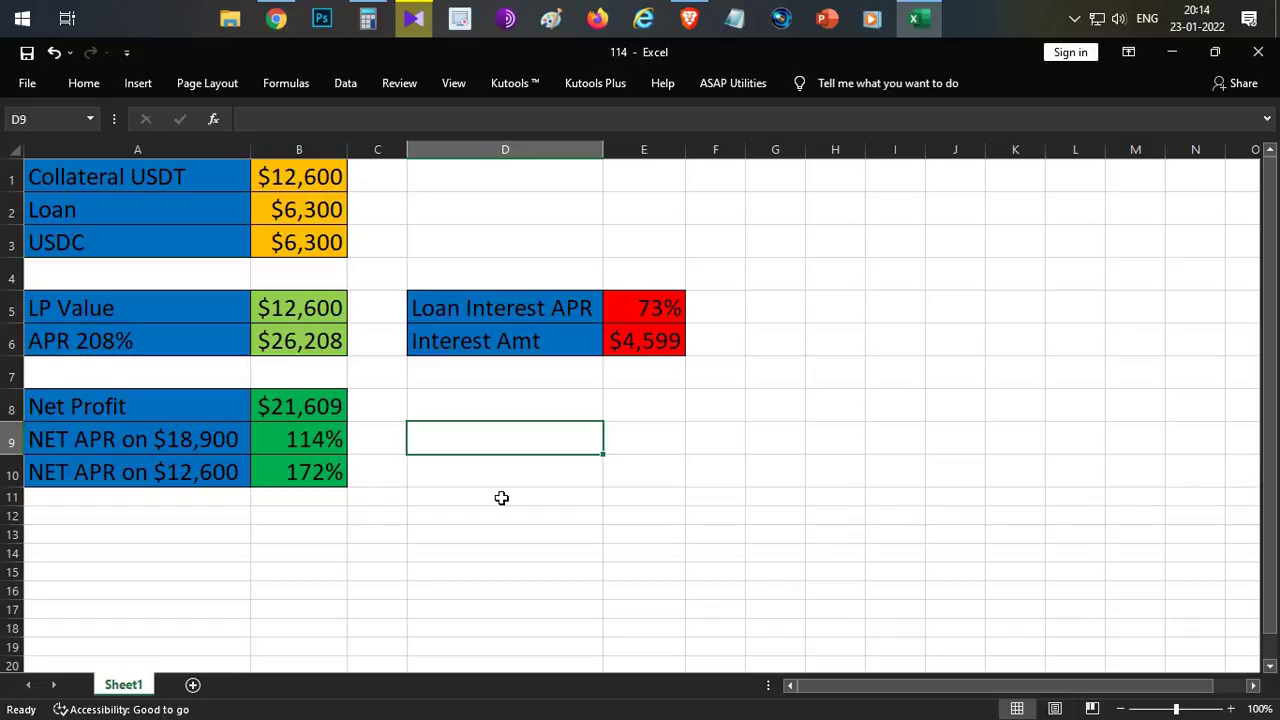
left_click(206, 172)
left_click(283, 178)
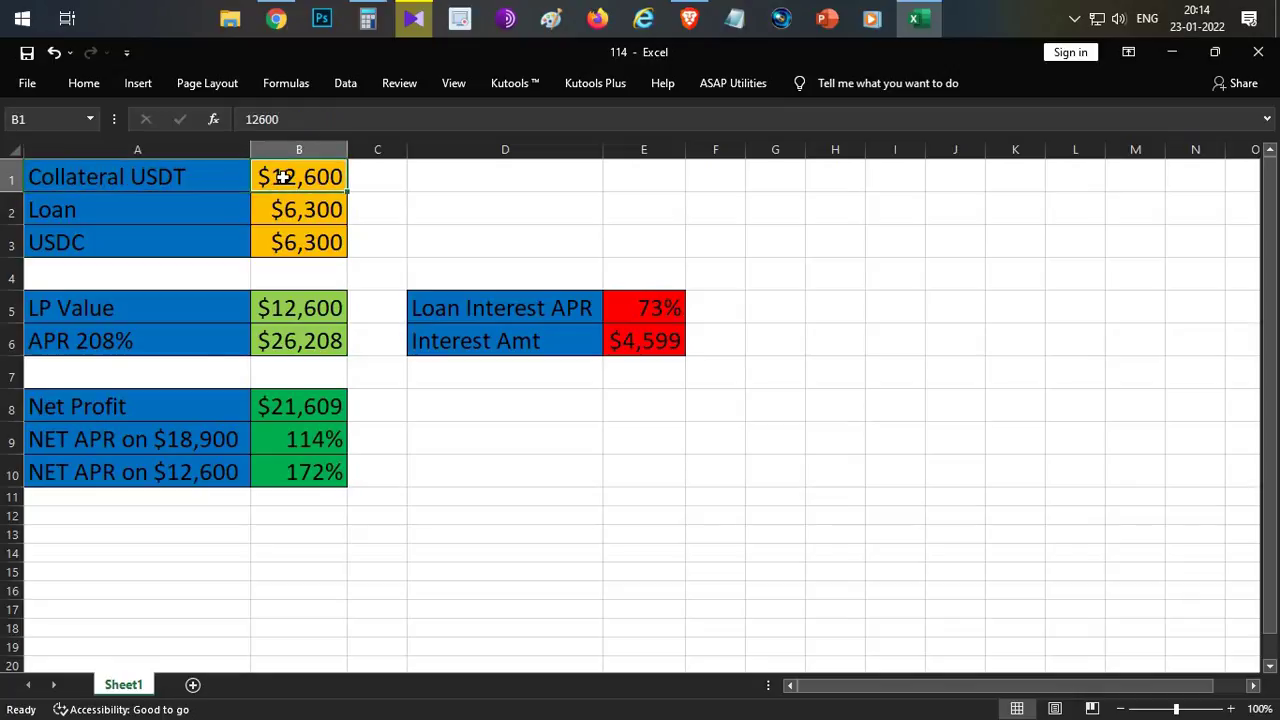
left_click(283, 211)
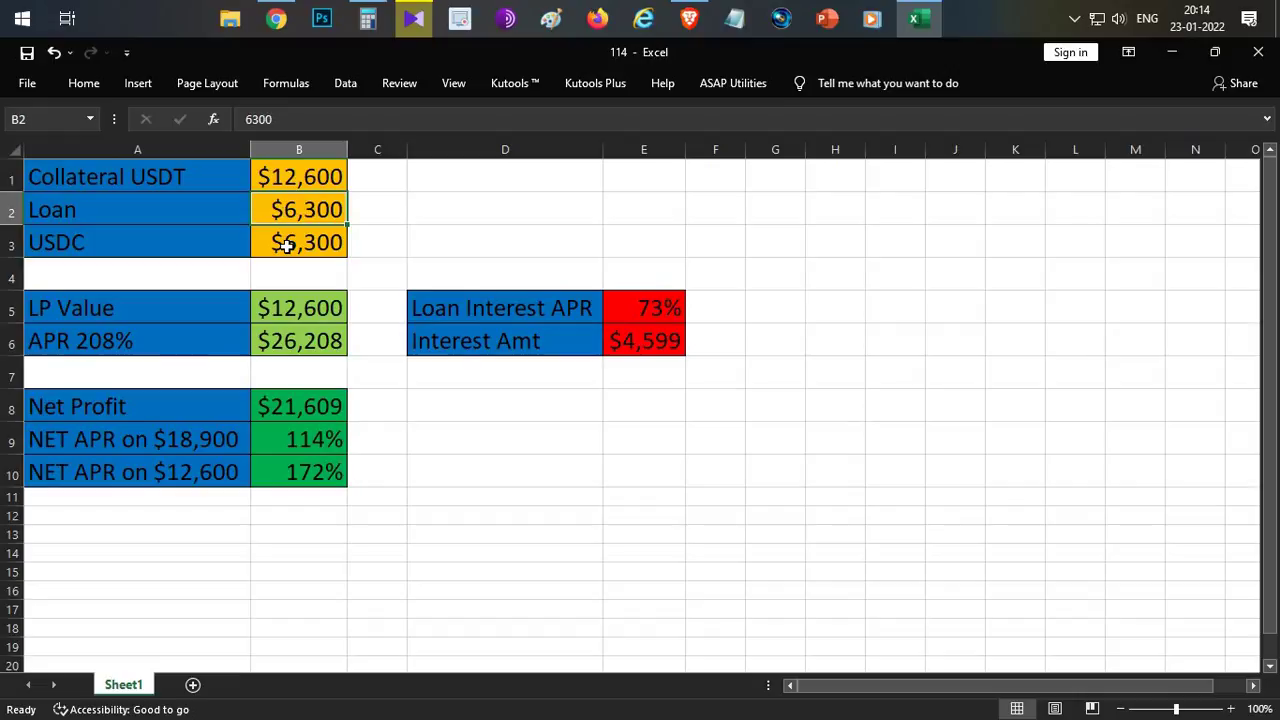
left_click(286, 245)
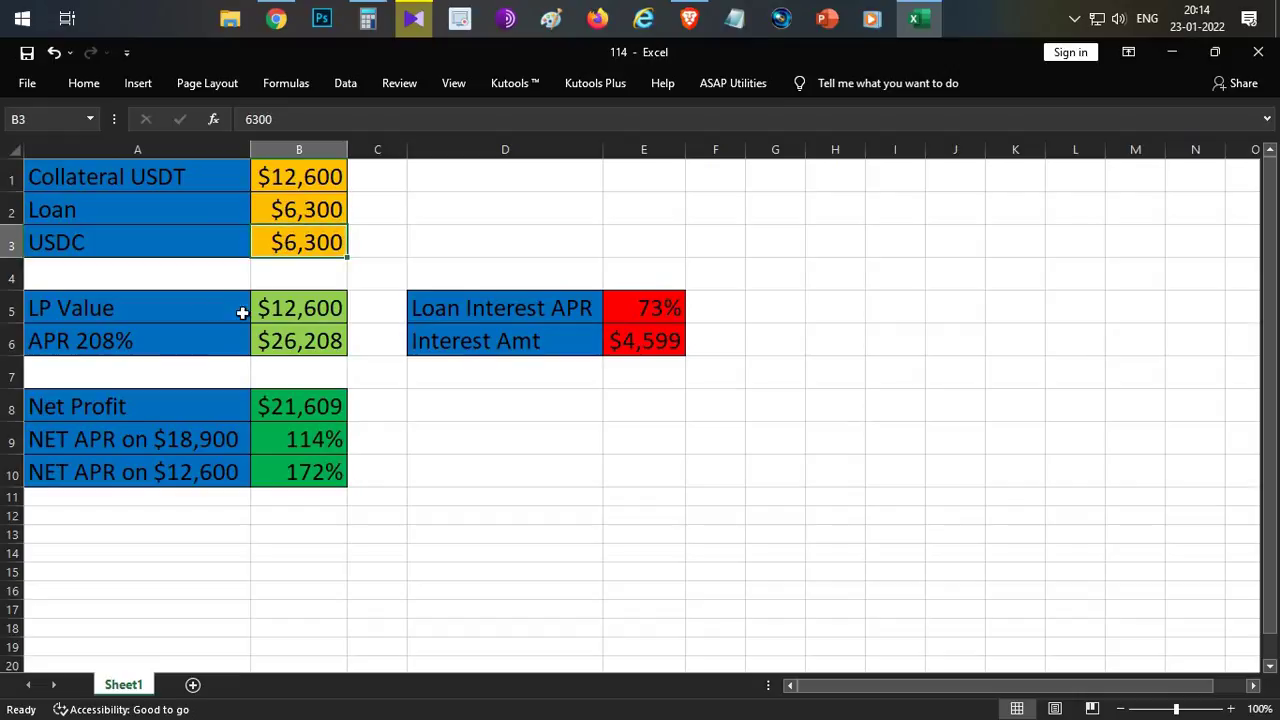
left_click(309, 313)
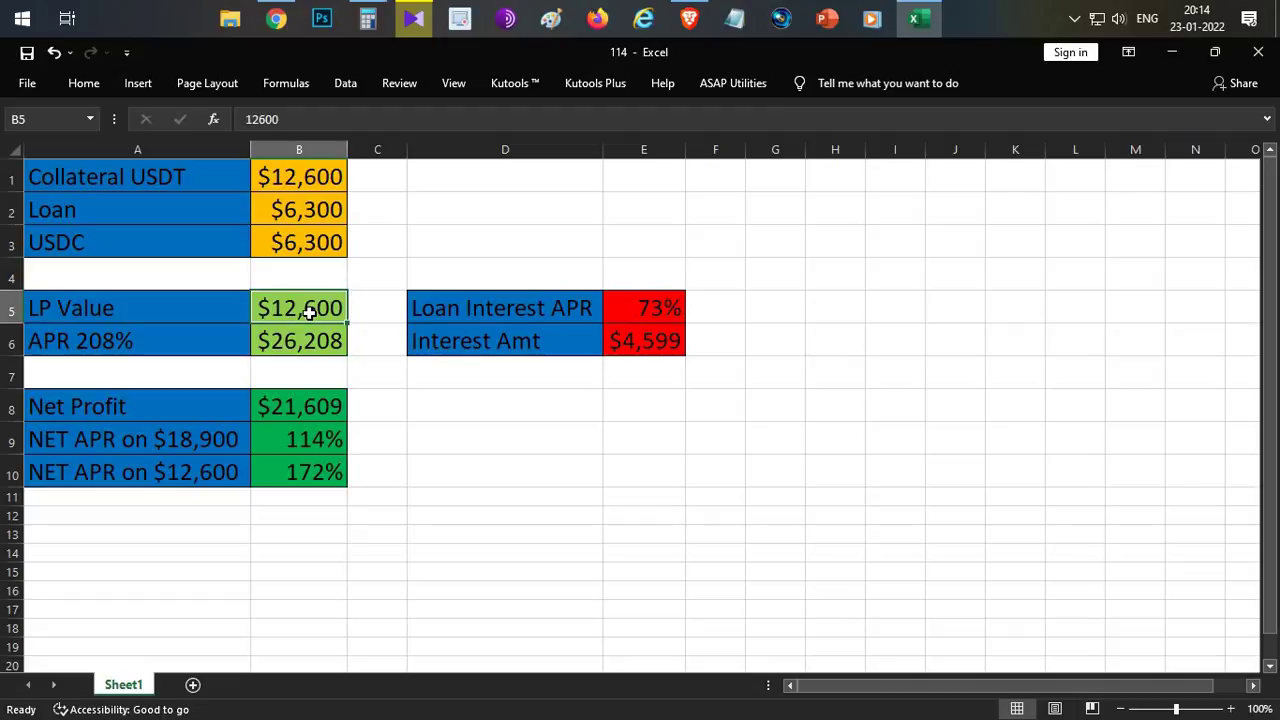
left_click(100, 337)
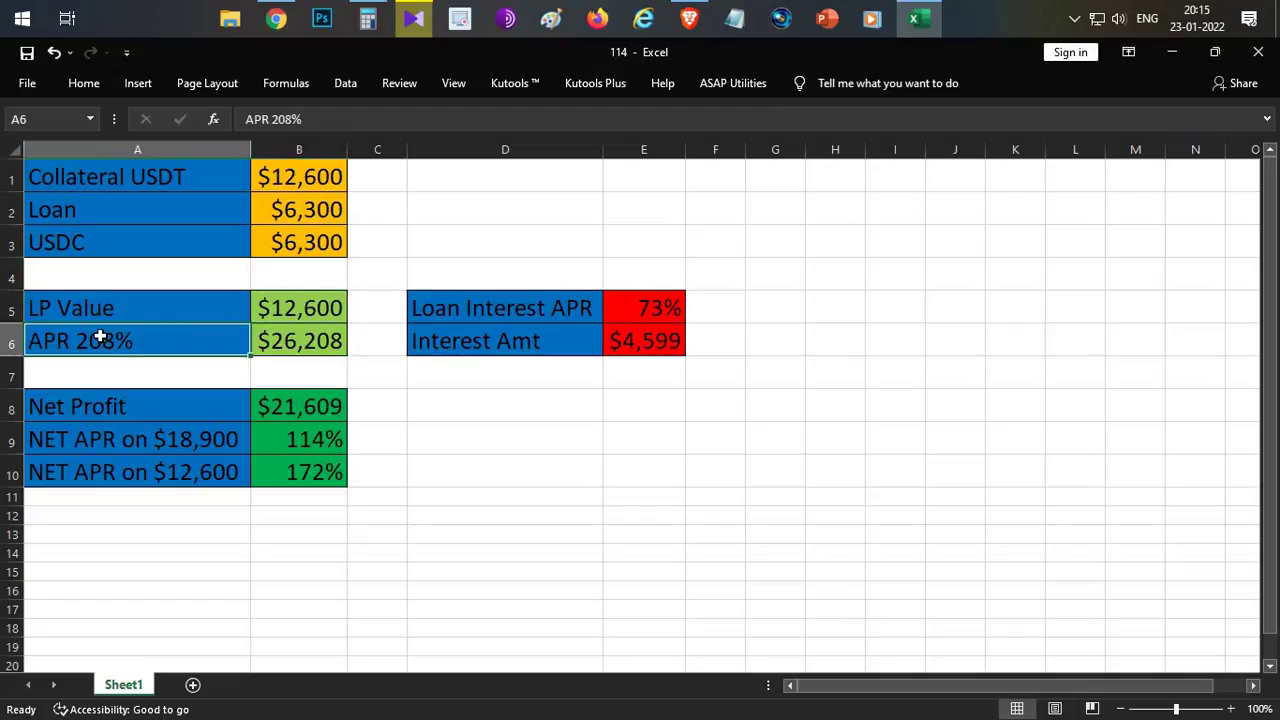
left_click(310, 343)
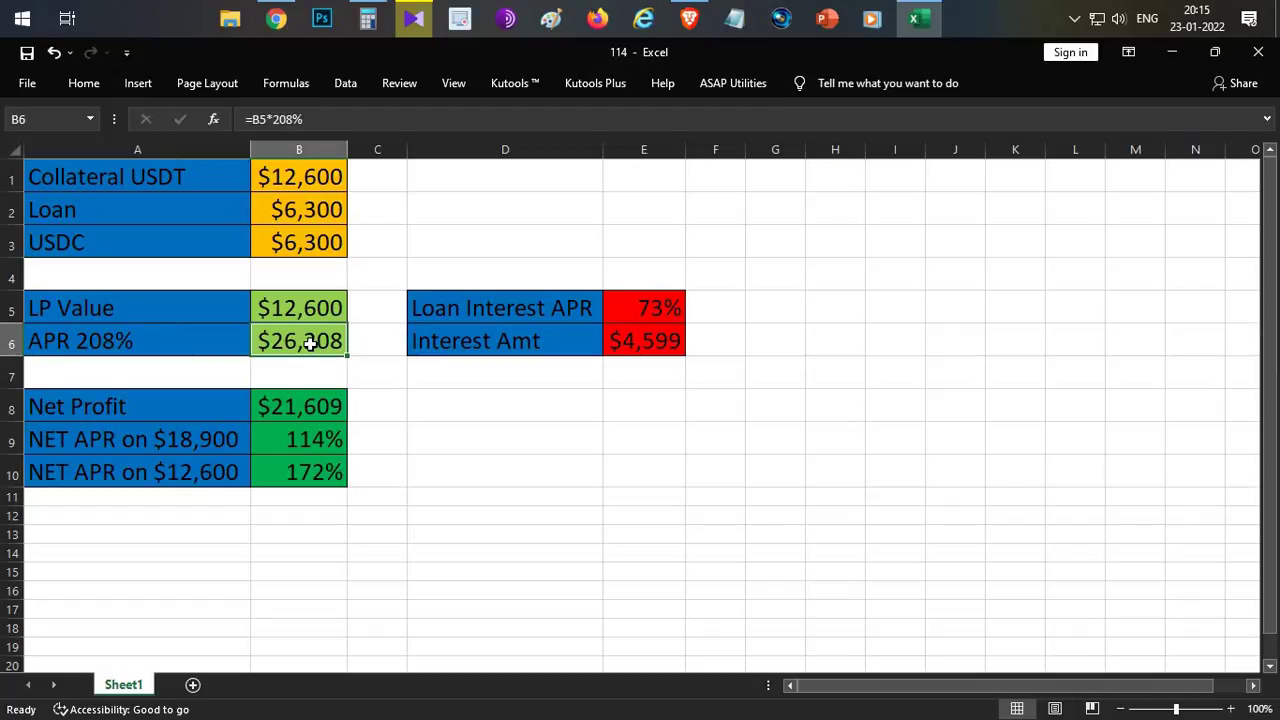
left_click(578, 312)
left_click(331, 250)
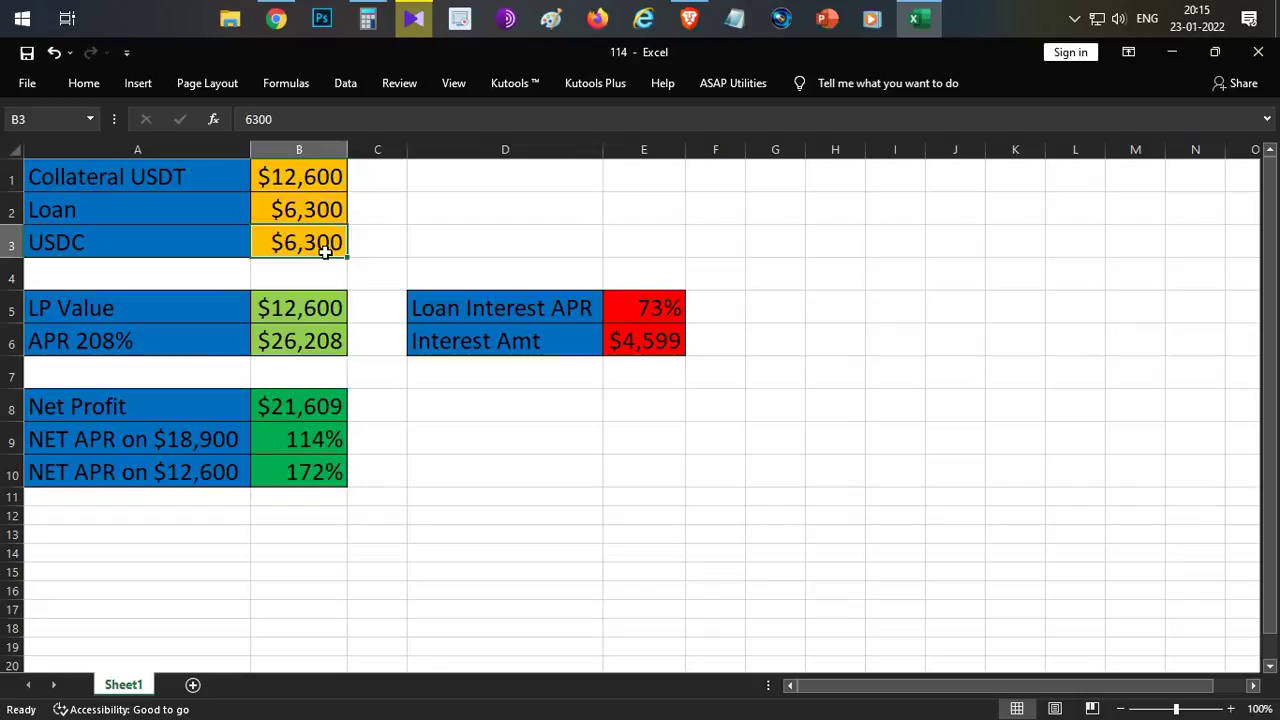
left_click(661, 310)
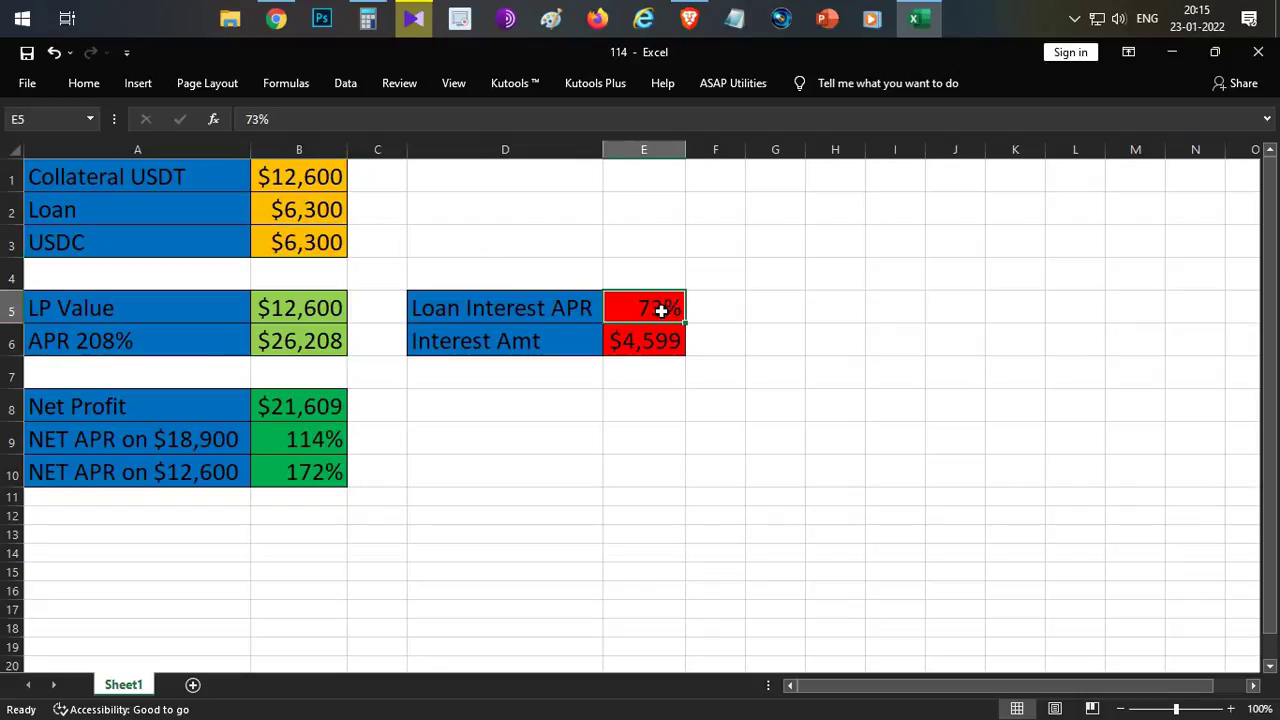
left_click(650, 350)
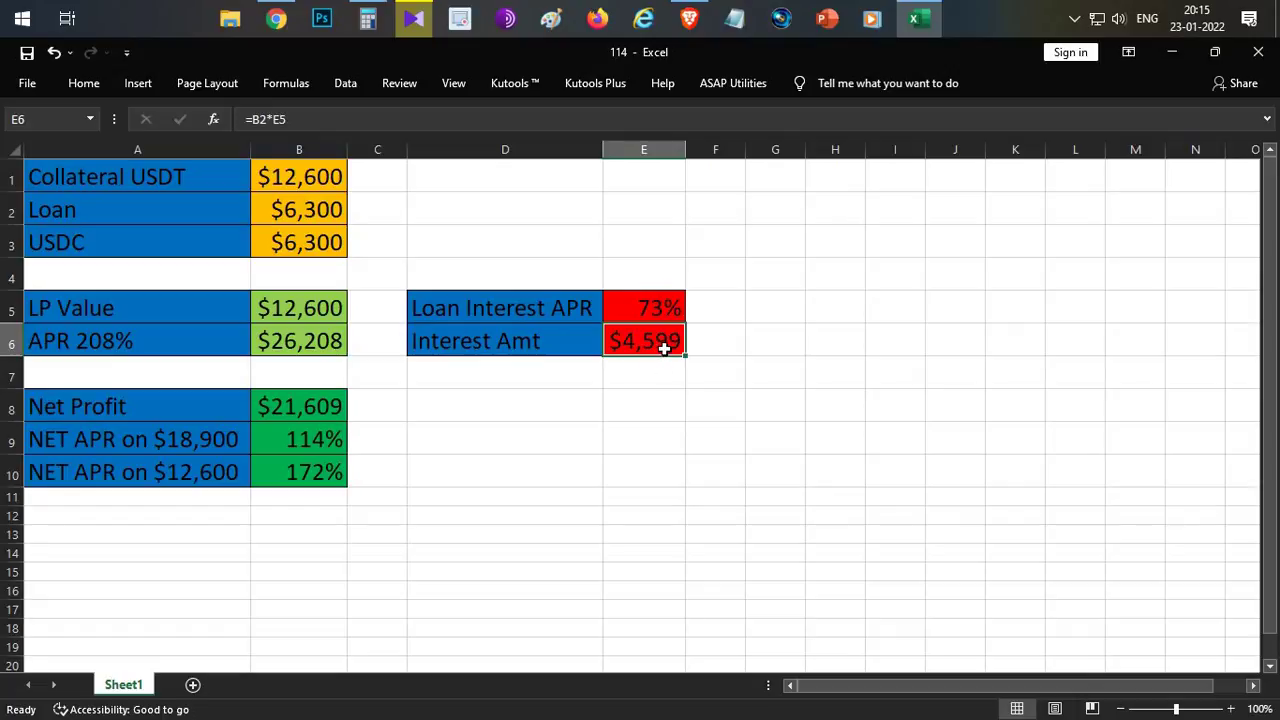
left_click(290, 336)
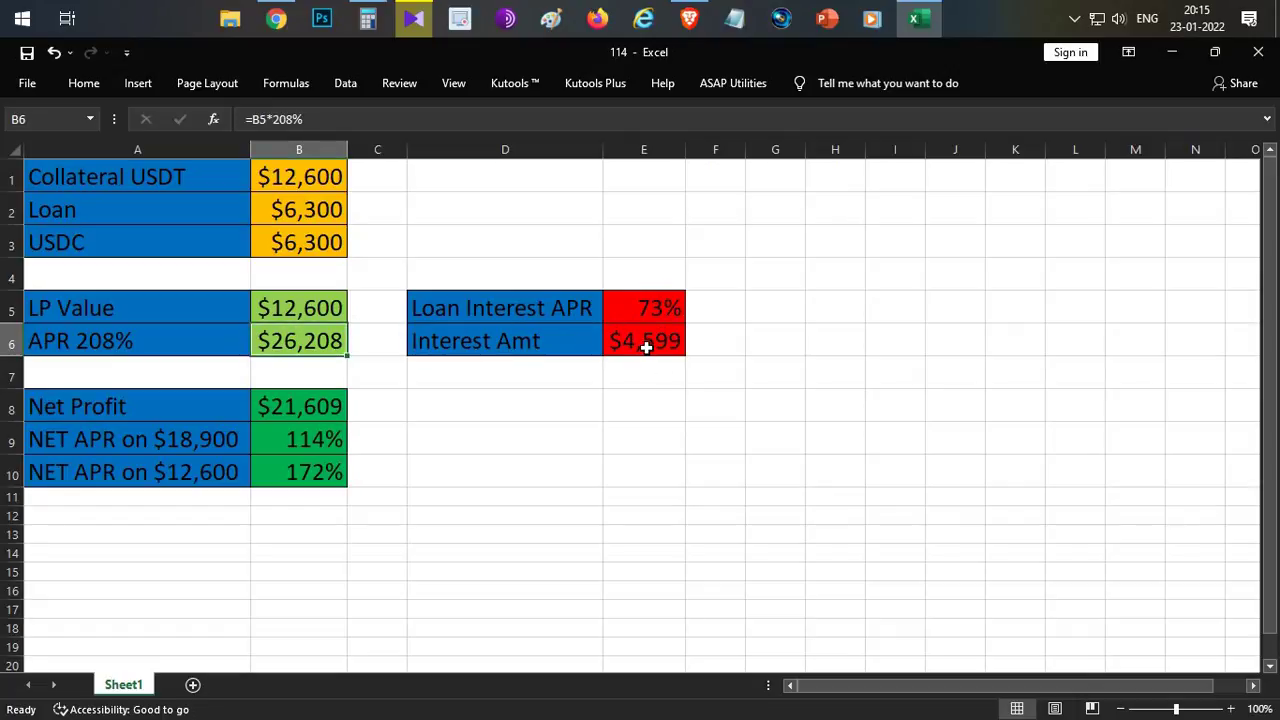
left_click(646, 345)
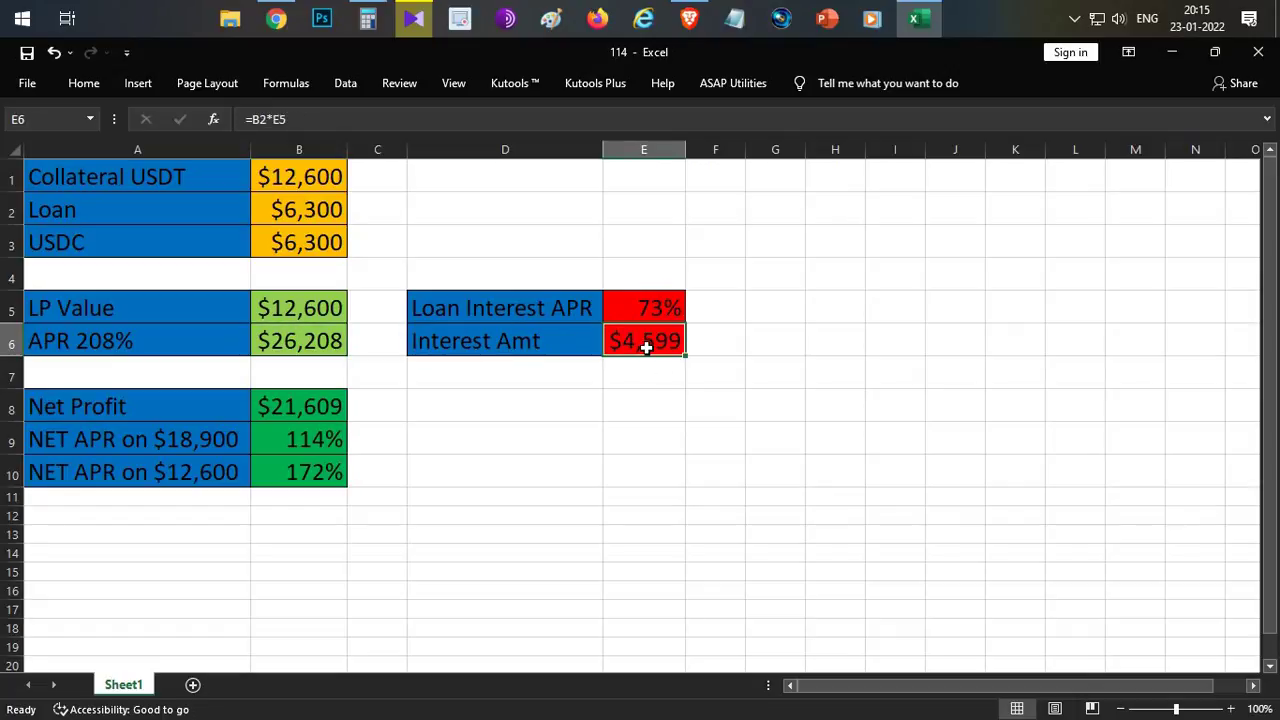
left_click(290, 406)
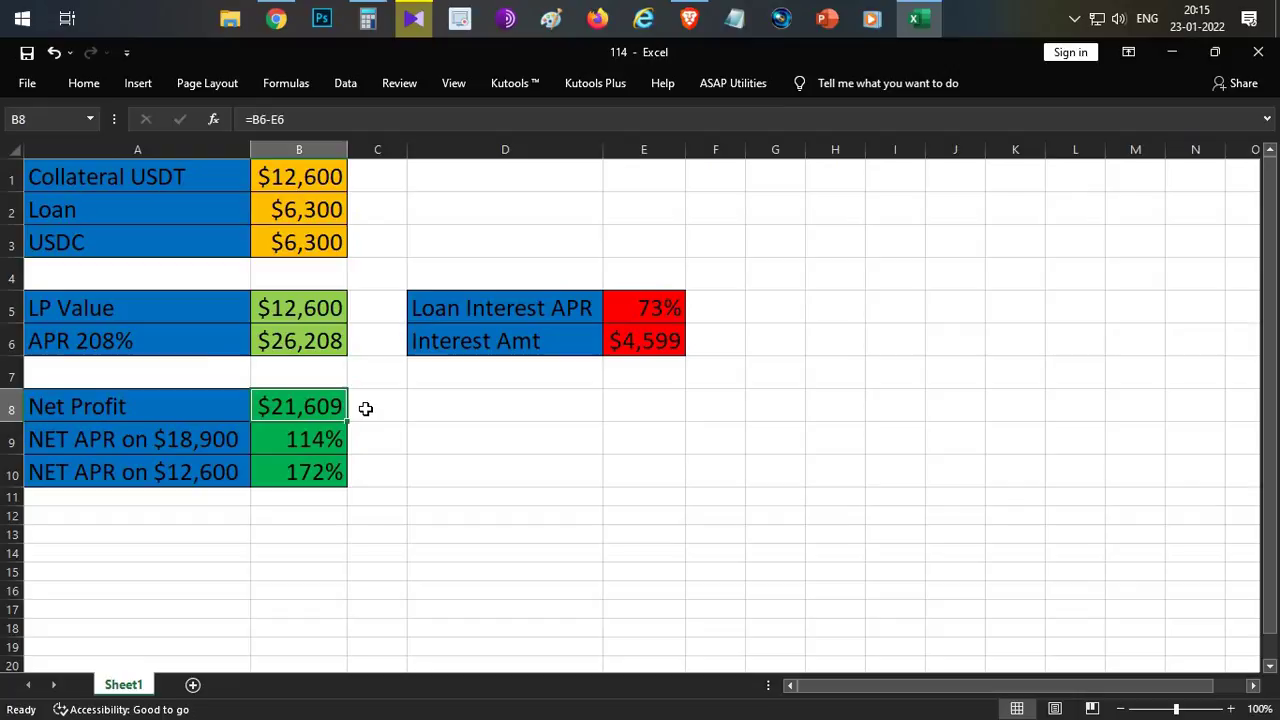
left_click(152, 343)
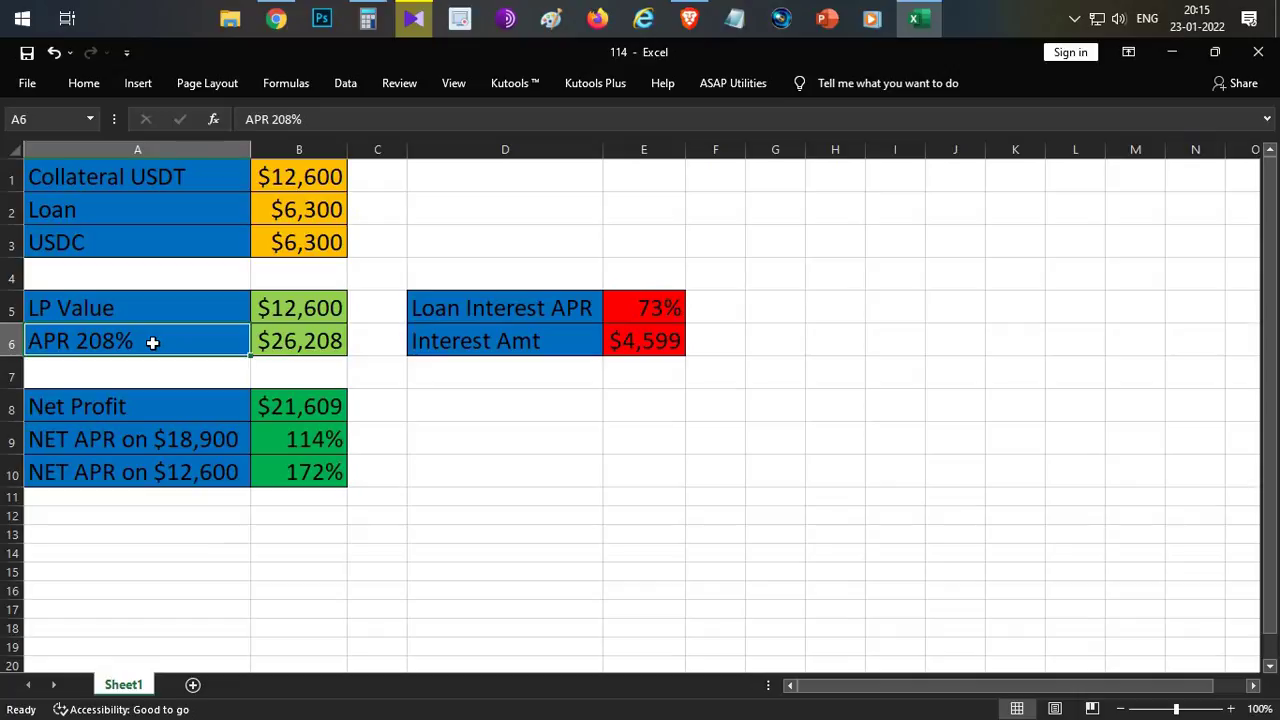
left_click(111, 441)
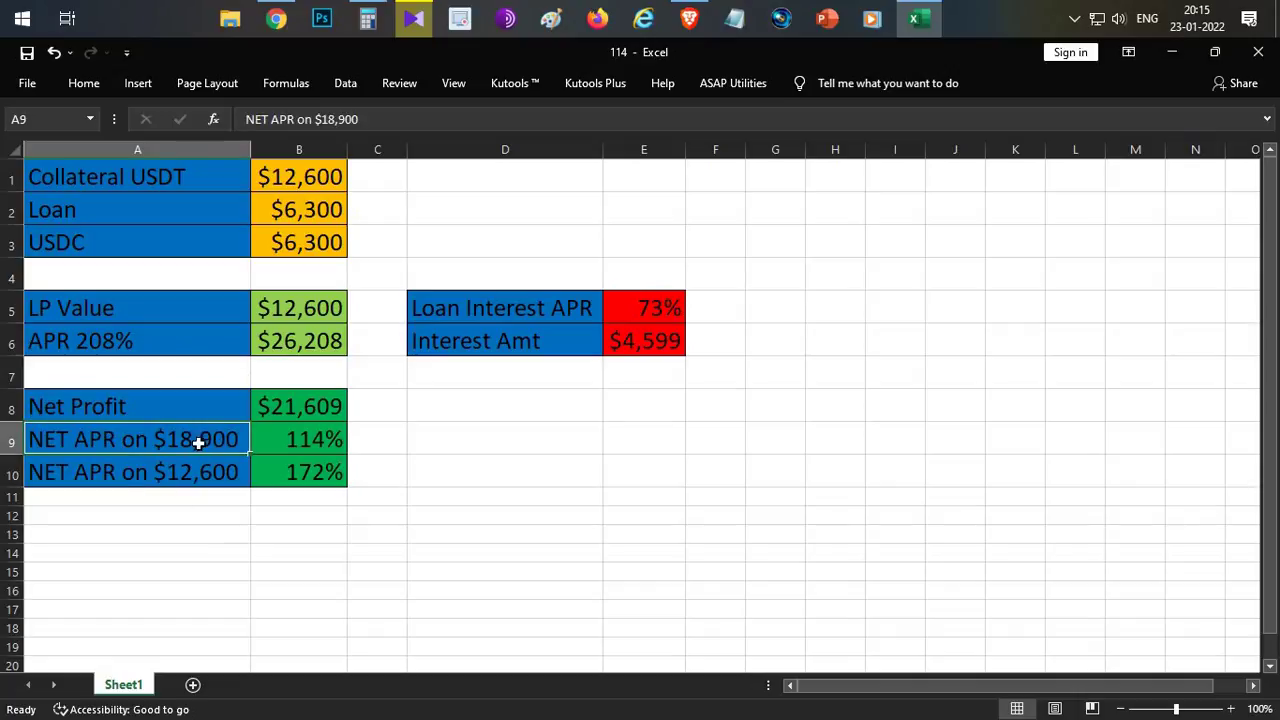
left_click(320, 176)
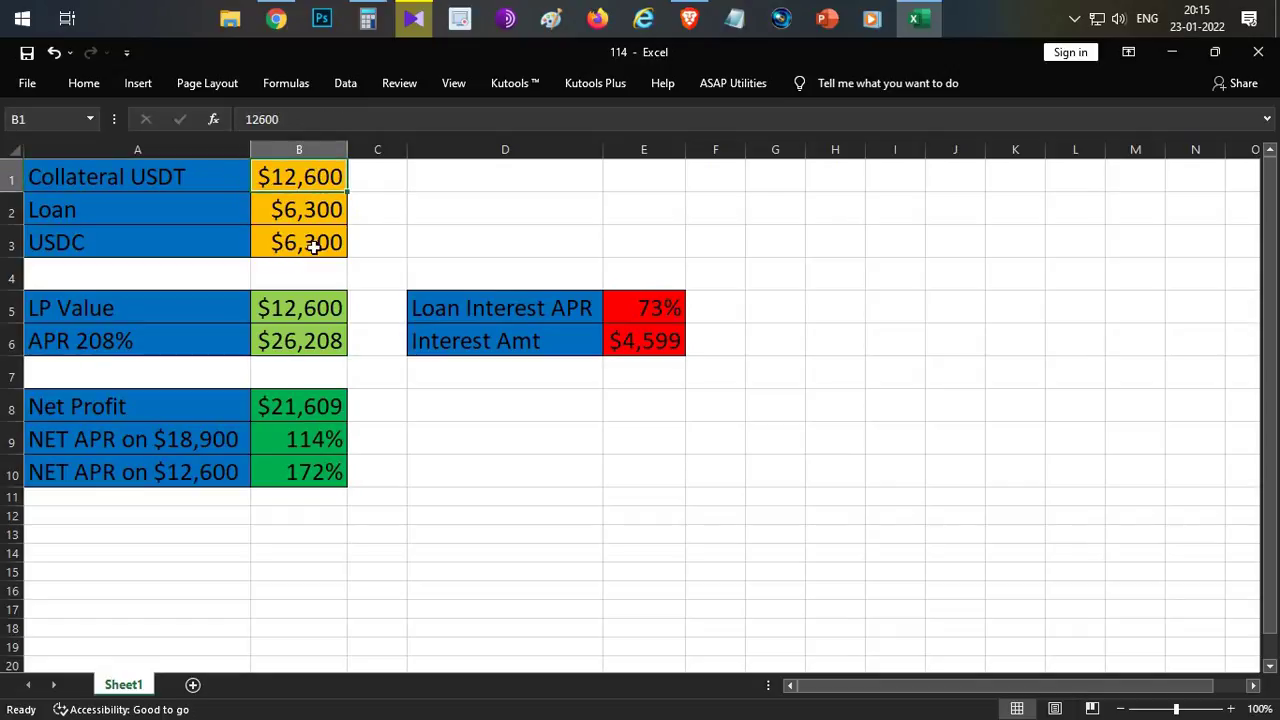
left_click(306, 246, "ctrl")
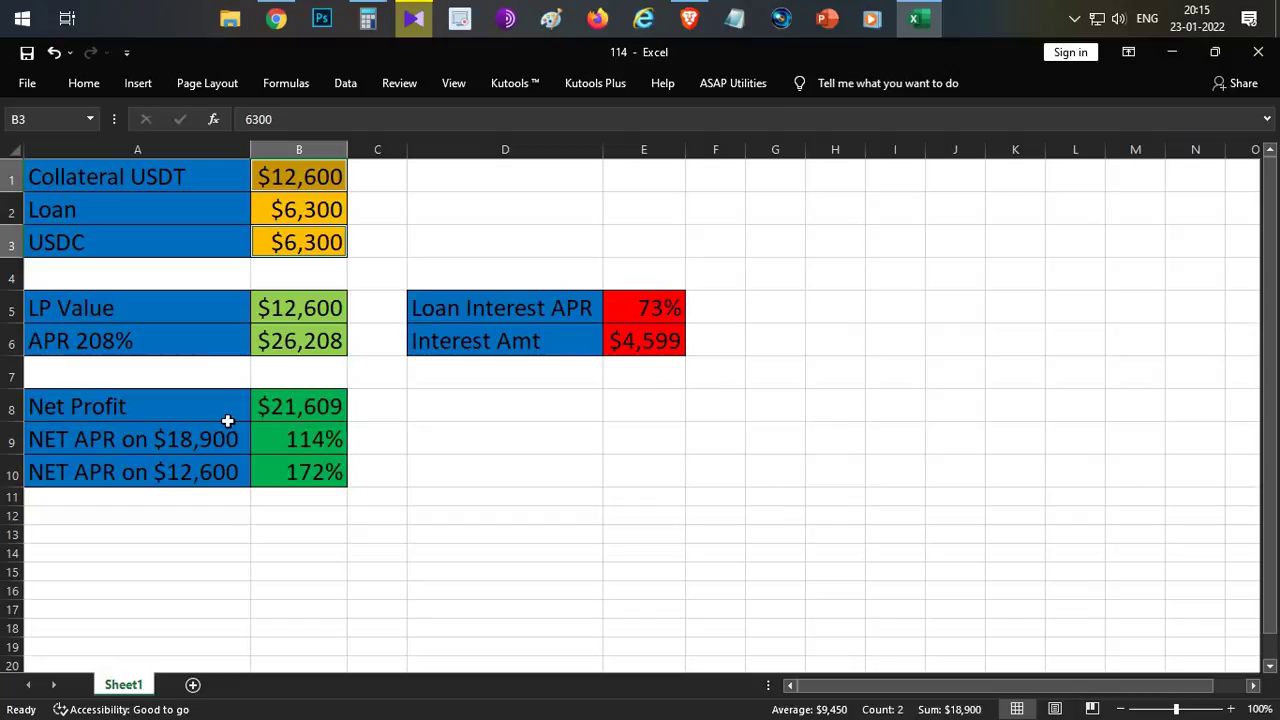
left_click(297, 449)
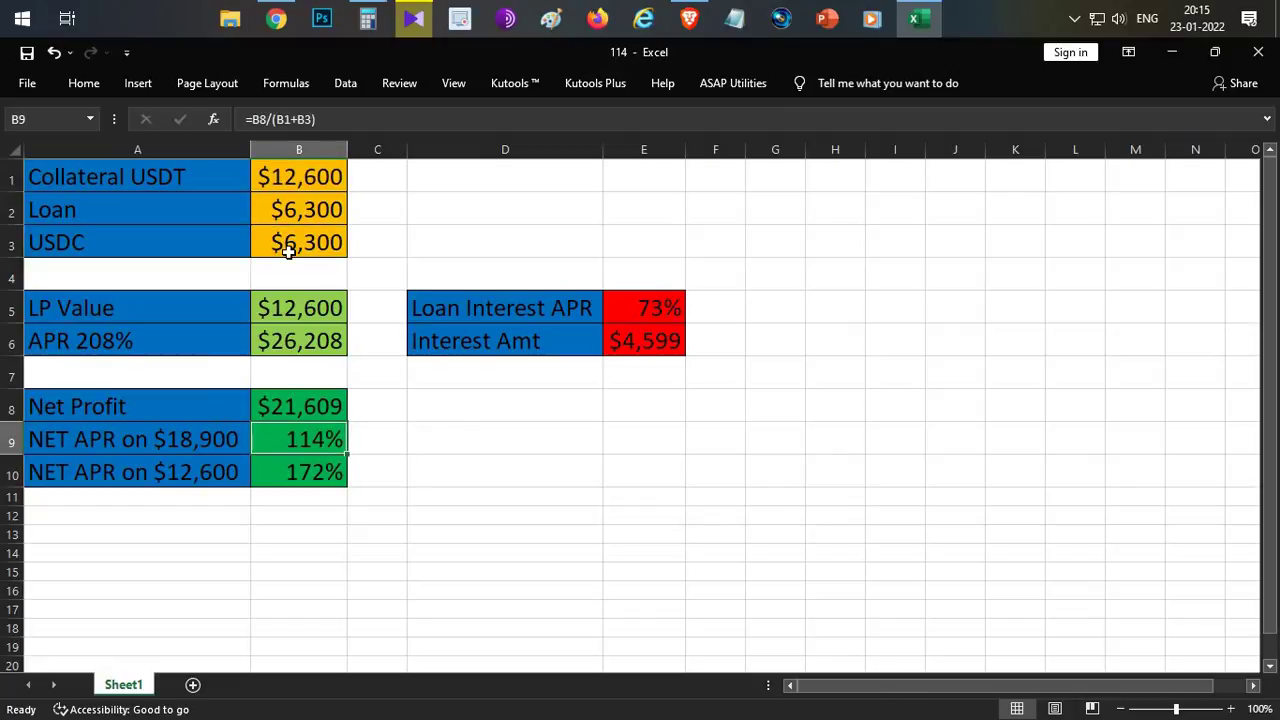
left_click(298, 316)
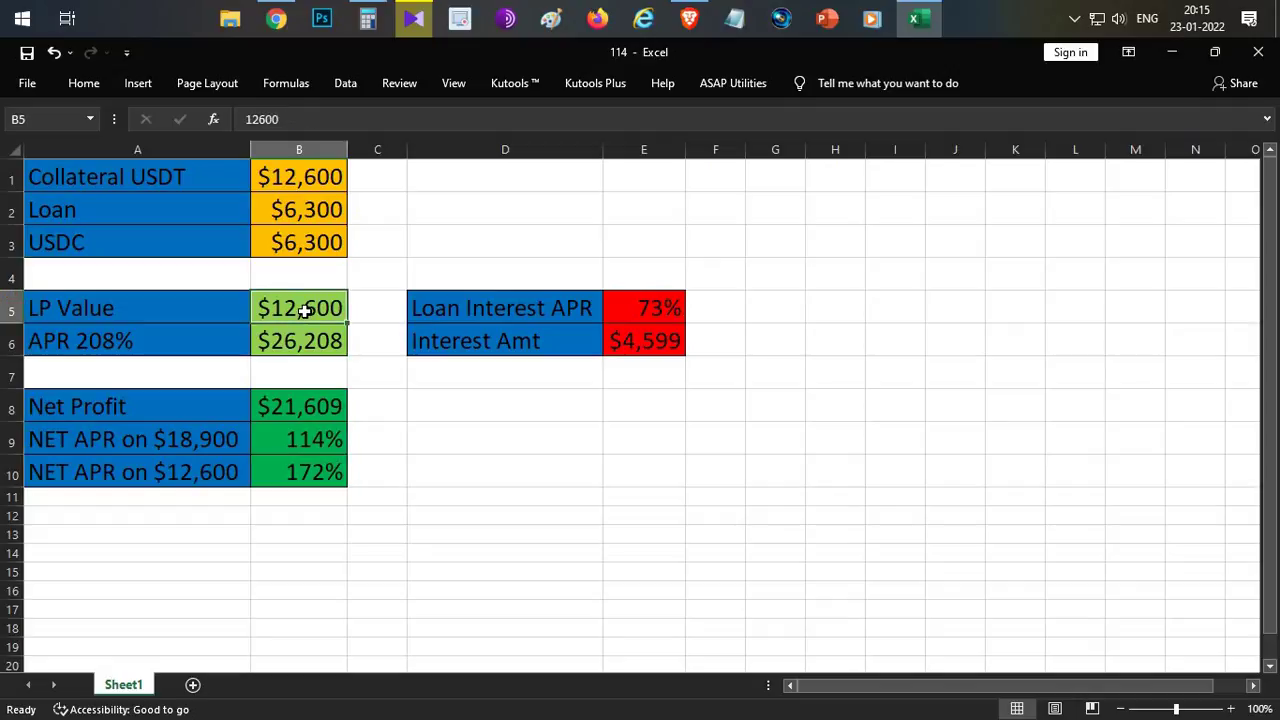
left_click(290, 476)
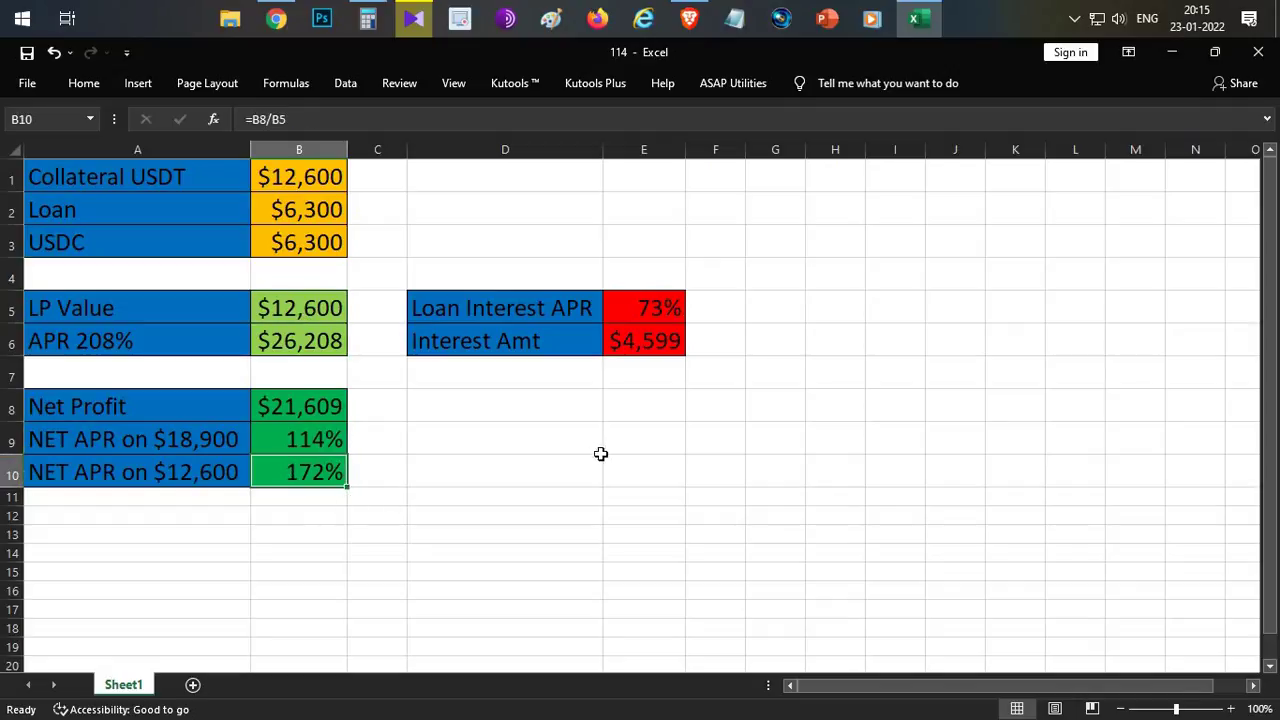
left_click(560, 474)
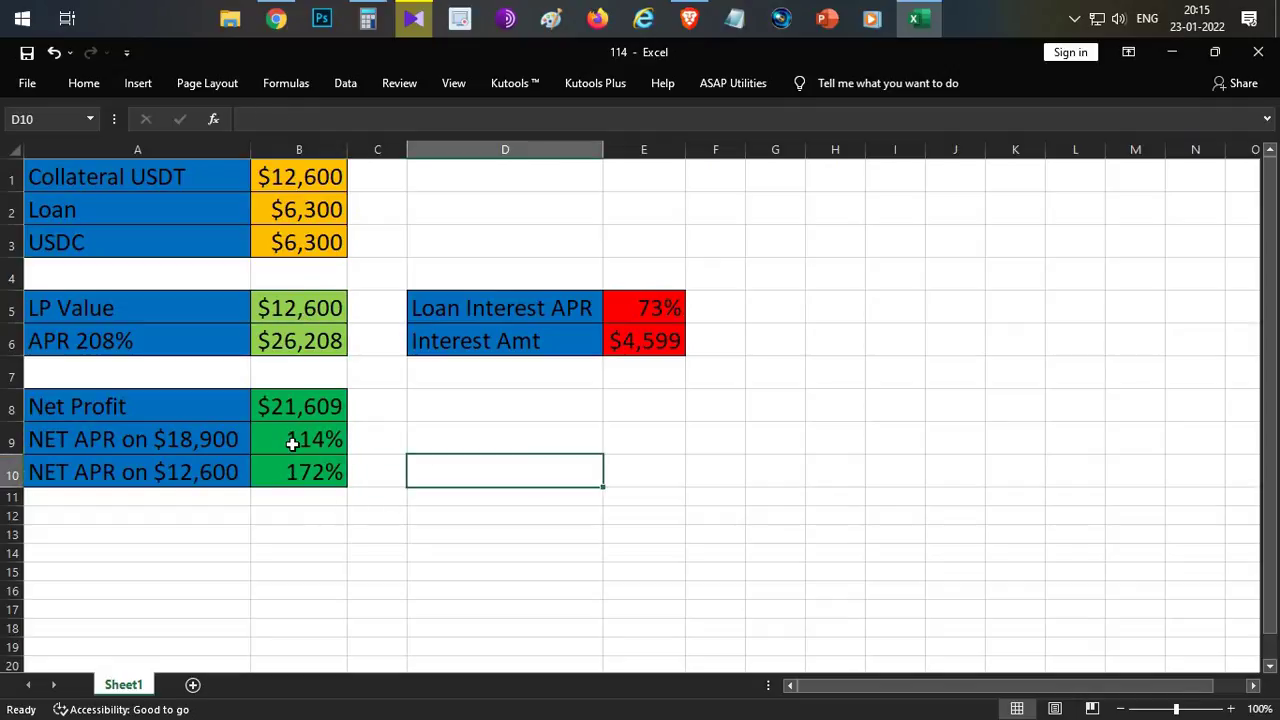
left_click(293, 441)
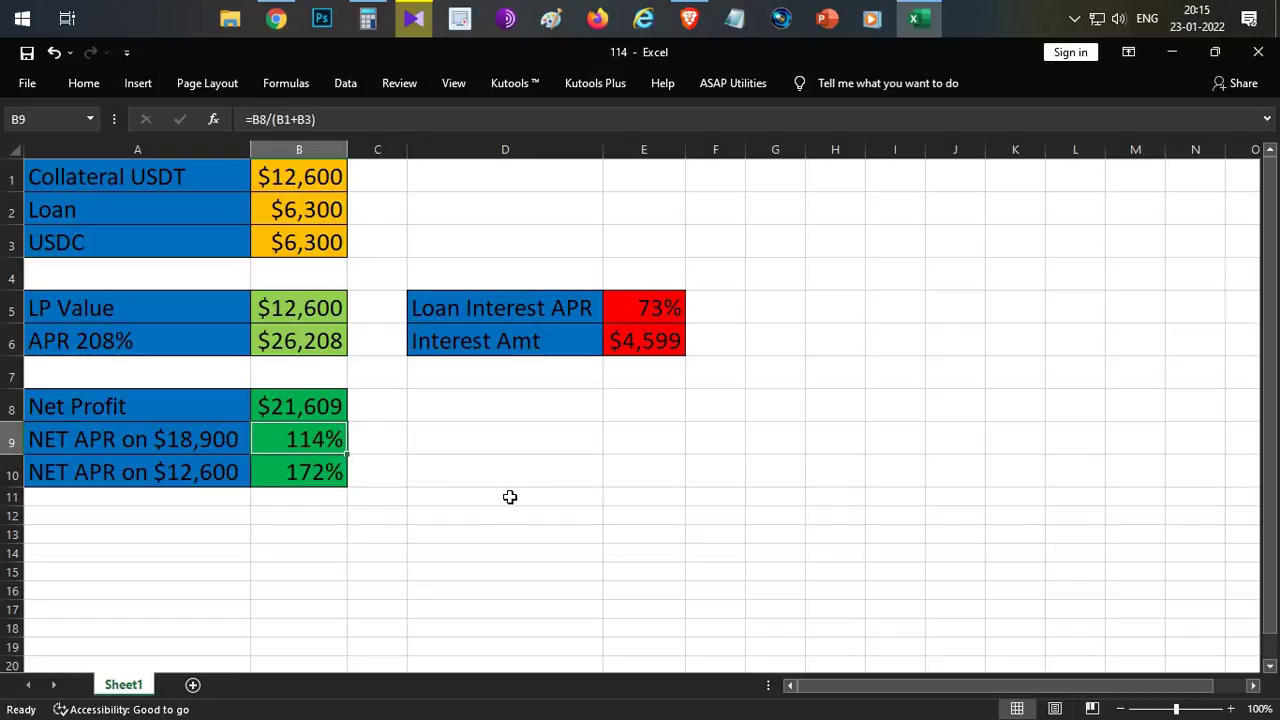
- Minimize Excel, scroll Raydium farms to the top, then show the CryptoTelugu YouTube videos page
left_click(918, 16)
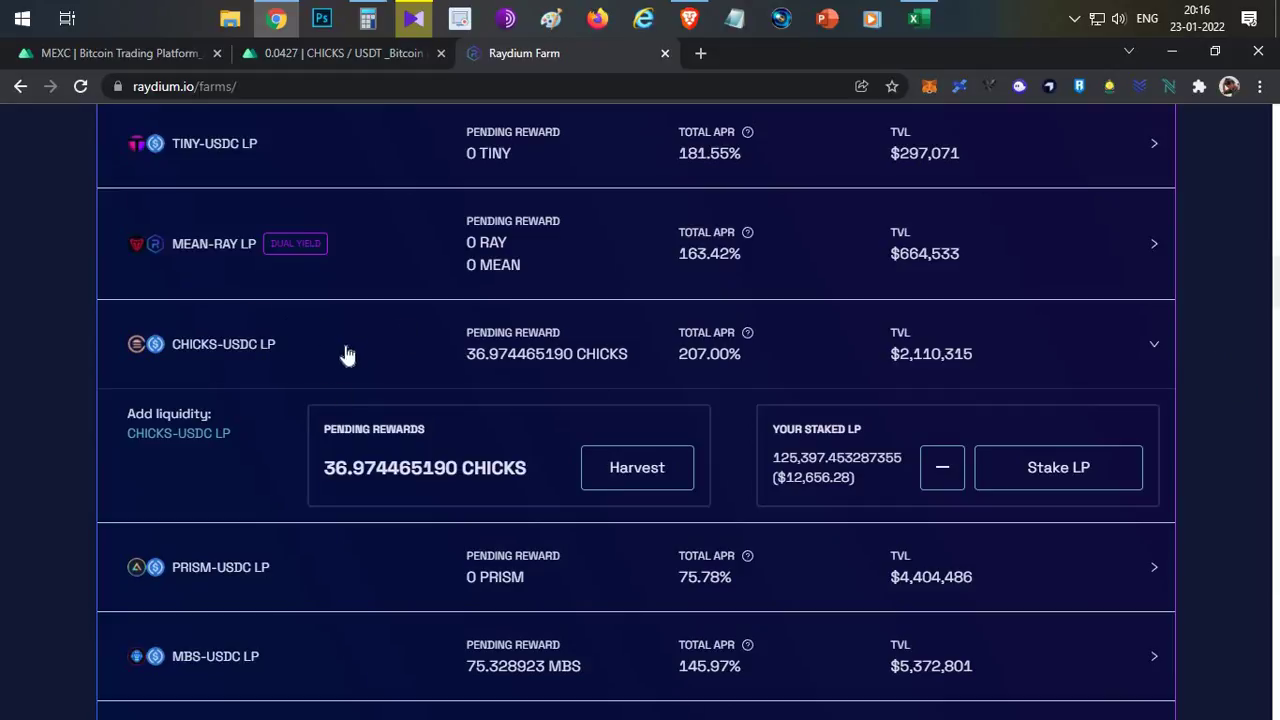
scroll(400, 366, "up", 15)
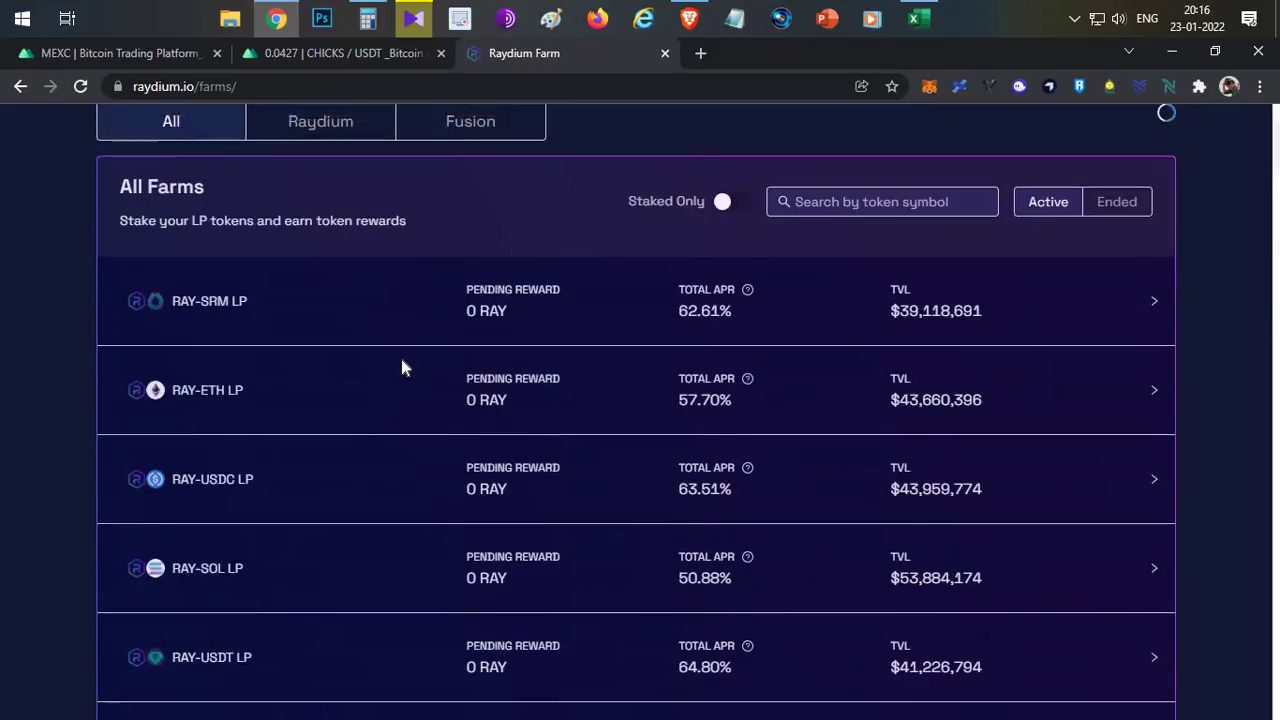
scroll(401, 368, "up", 2)
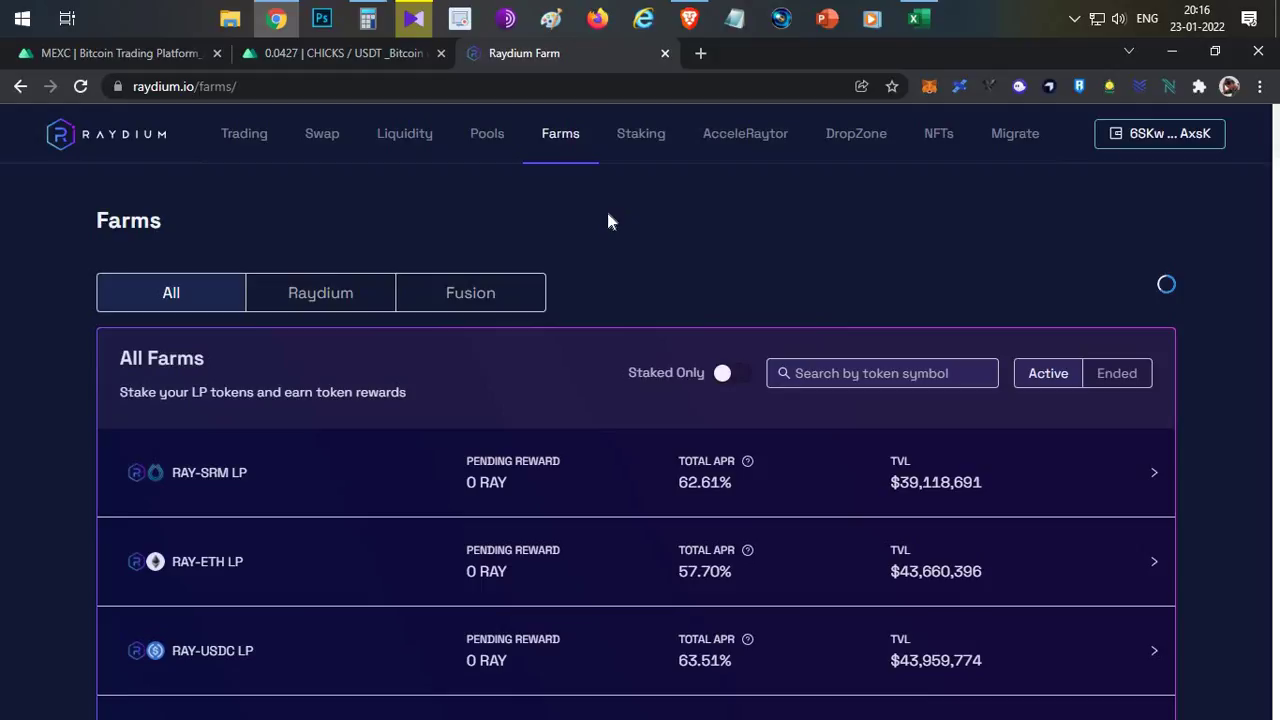
left_click(689, 18)
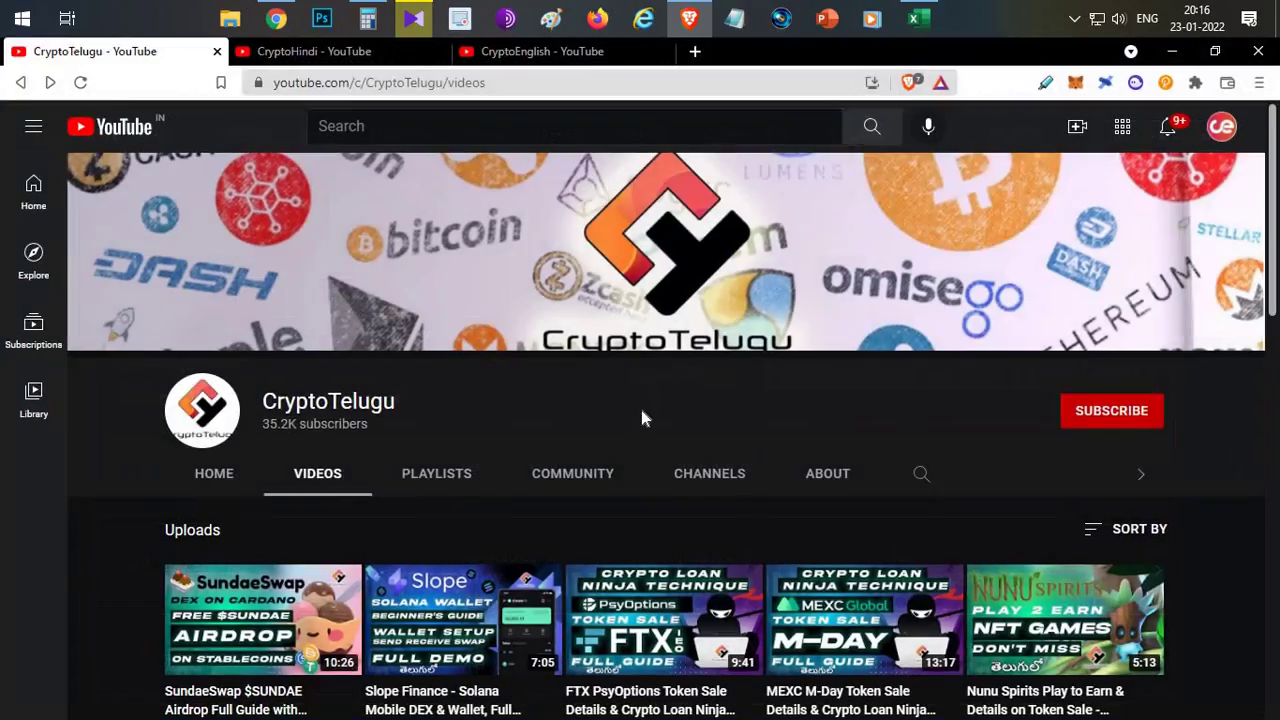